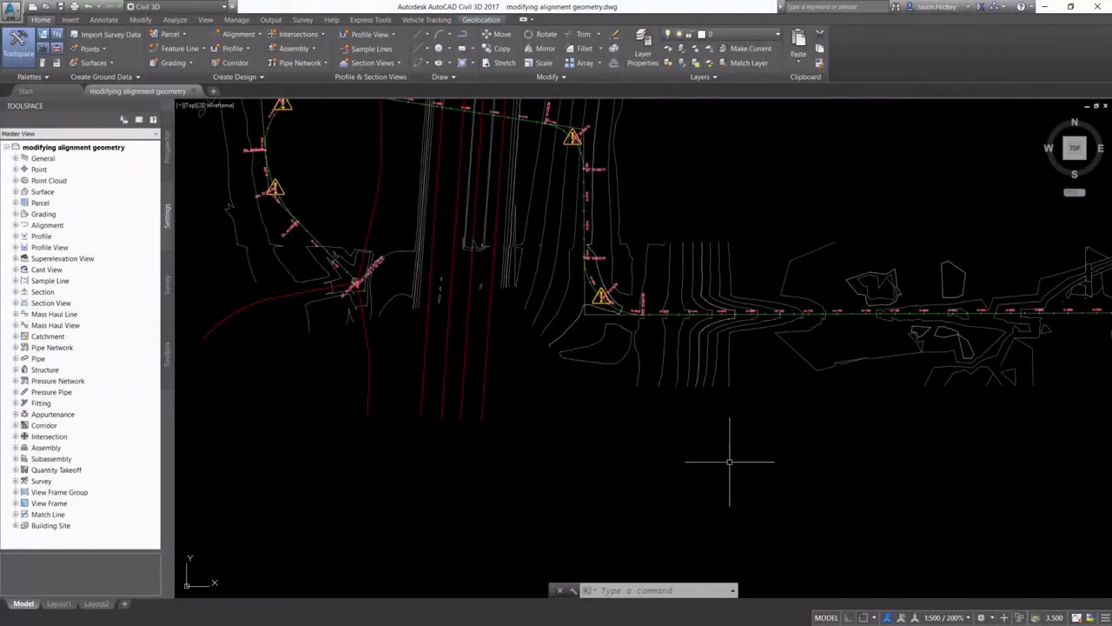
Select the Proposed Local Road alignment at its corner curve and bring up its context menu
scroll(613, 309, up, 5)
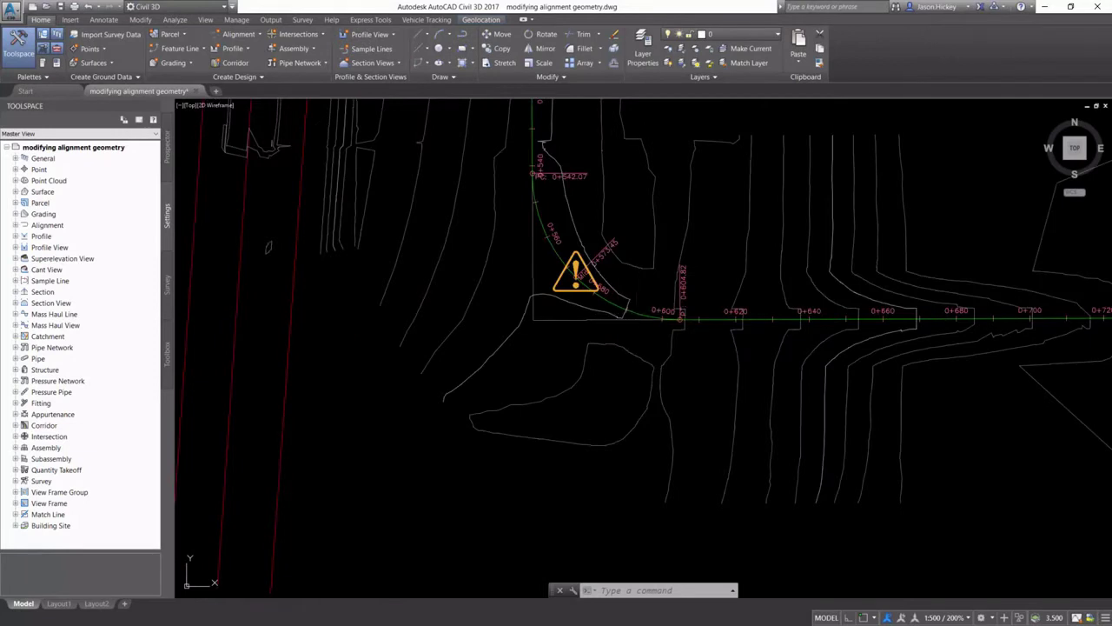
click(636, 316)
right_click(636, 316)
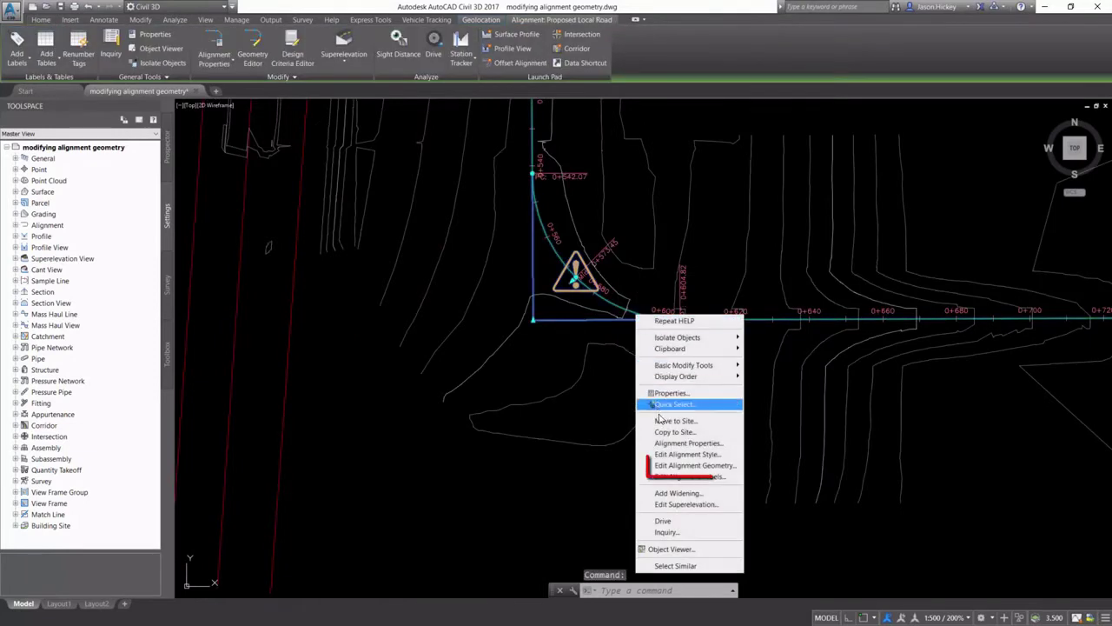
Choose Edit Alignment Geometry and review the Insert PI option on Alignment Layout Tools
click(667, 457)
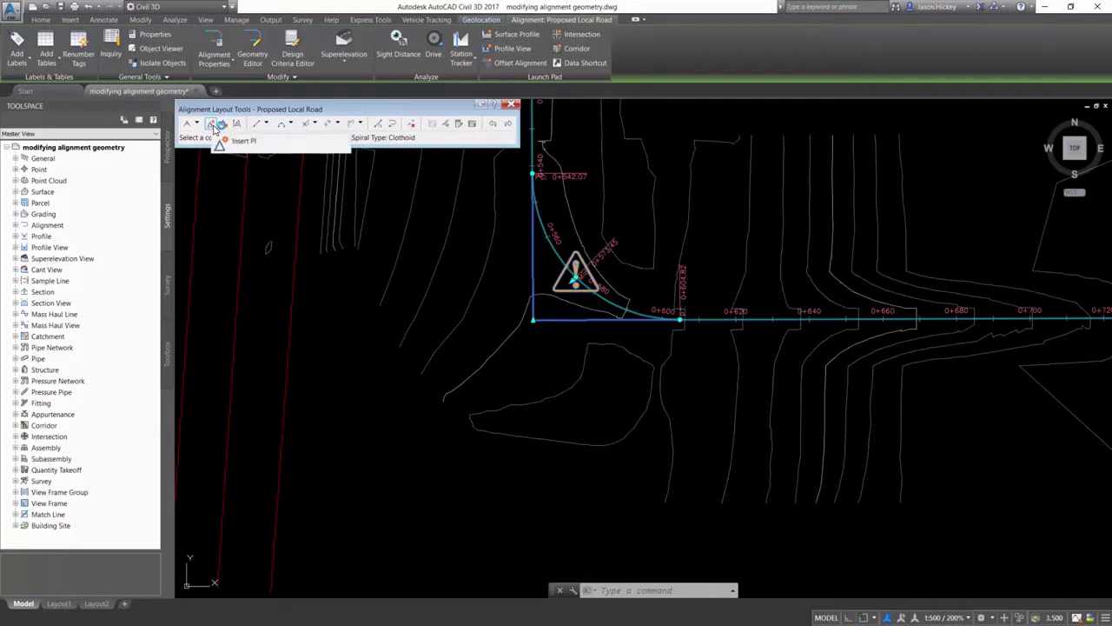
click(224, 126)
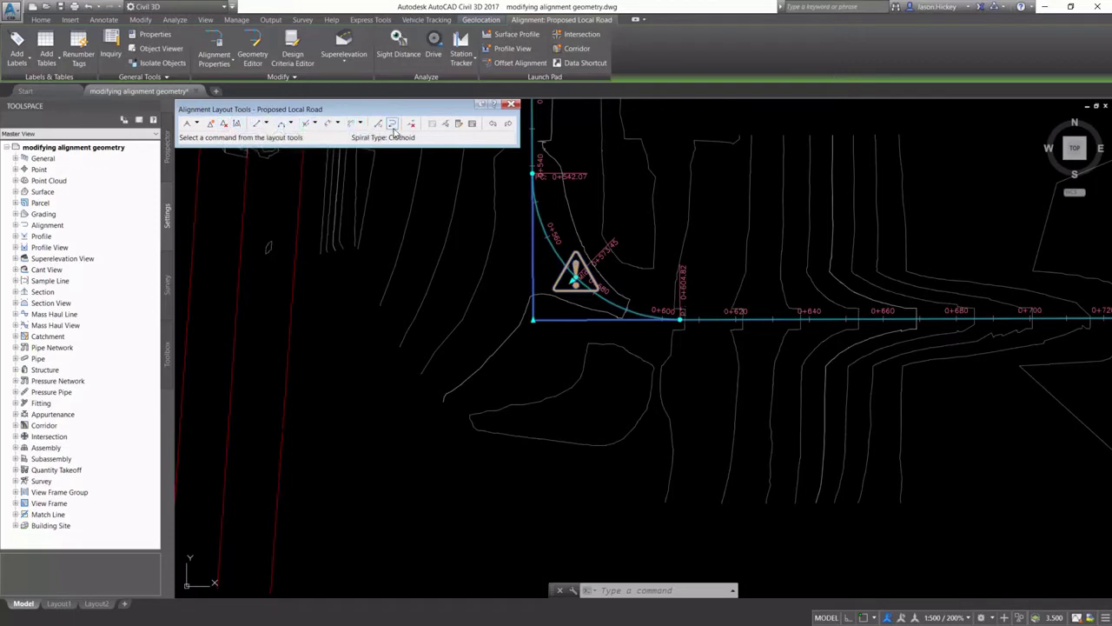
Open the Alignment Grid View entity table and arrange it above the drawing
click(473, 124)
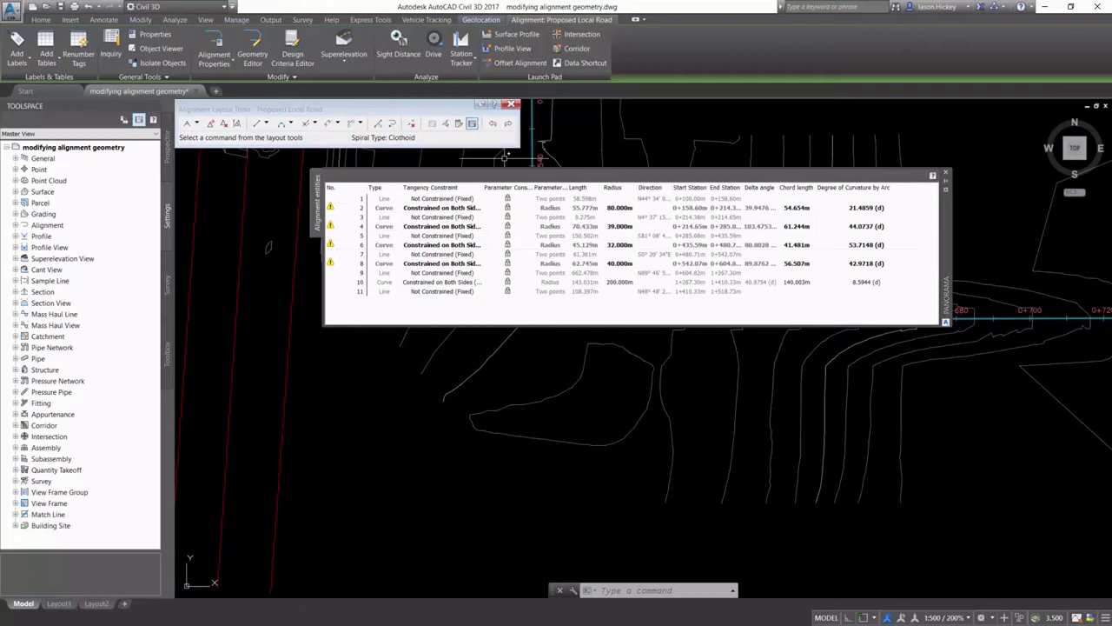
drag(948, 232, 970, 216)
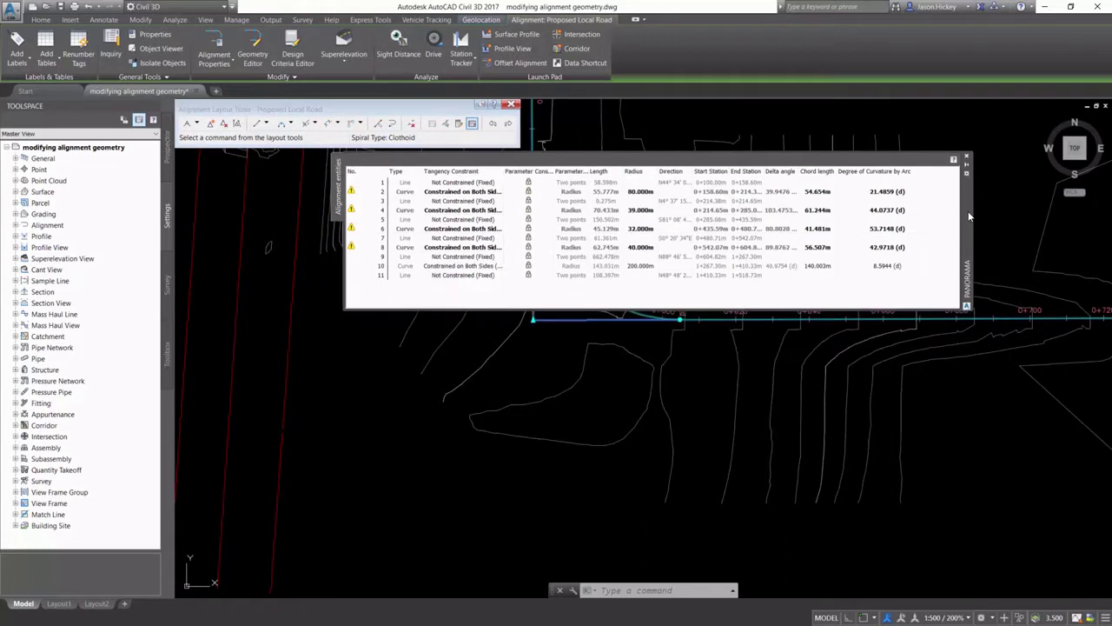
drag(968, 215, 962, 160)
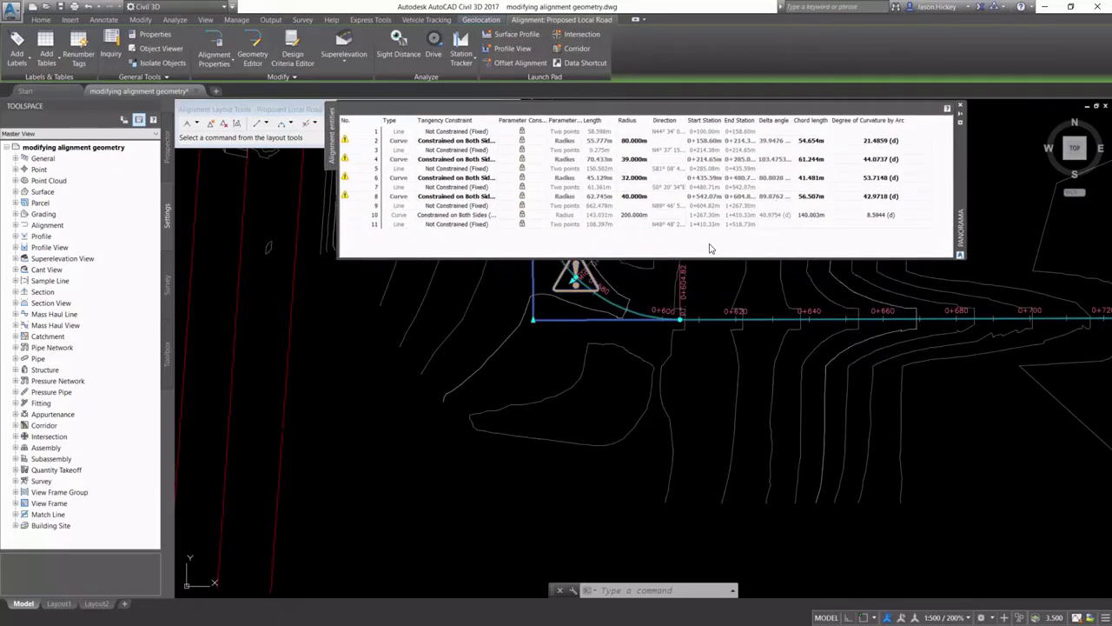
middle_drag(638, 239, 633, 306)
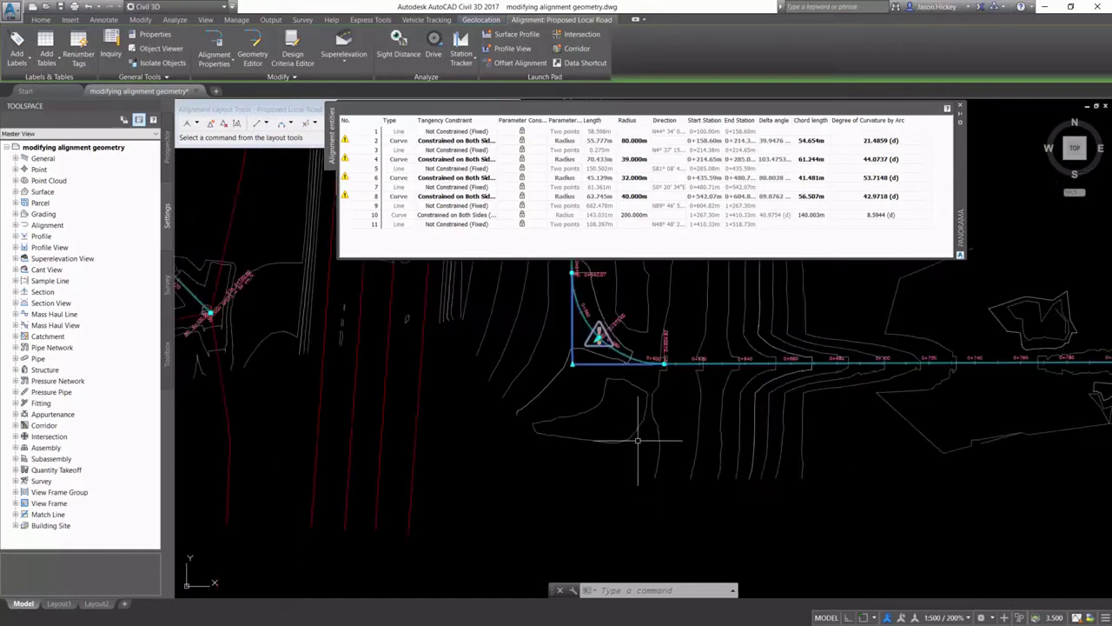
scroll(633, 306, down, 3)
scroll(637, 300, up, 2)
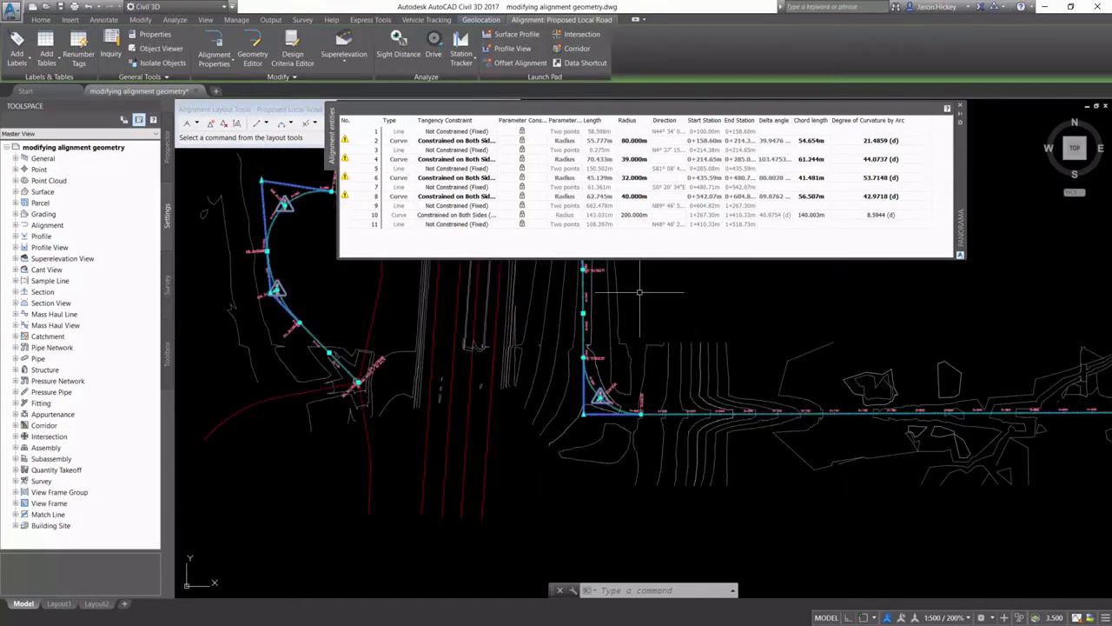
scroll(639, 292, up, 1)
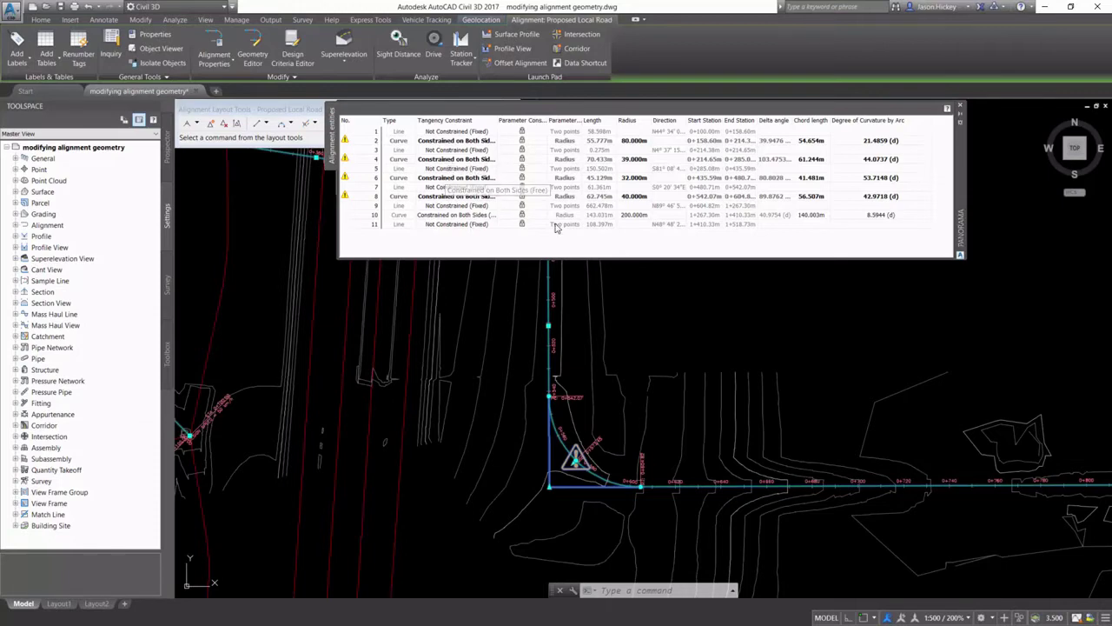
Check tangency constraints for curves 6 and 8, keeping curve 8 Constrained on Both Sides (Free)
click(445, 178)
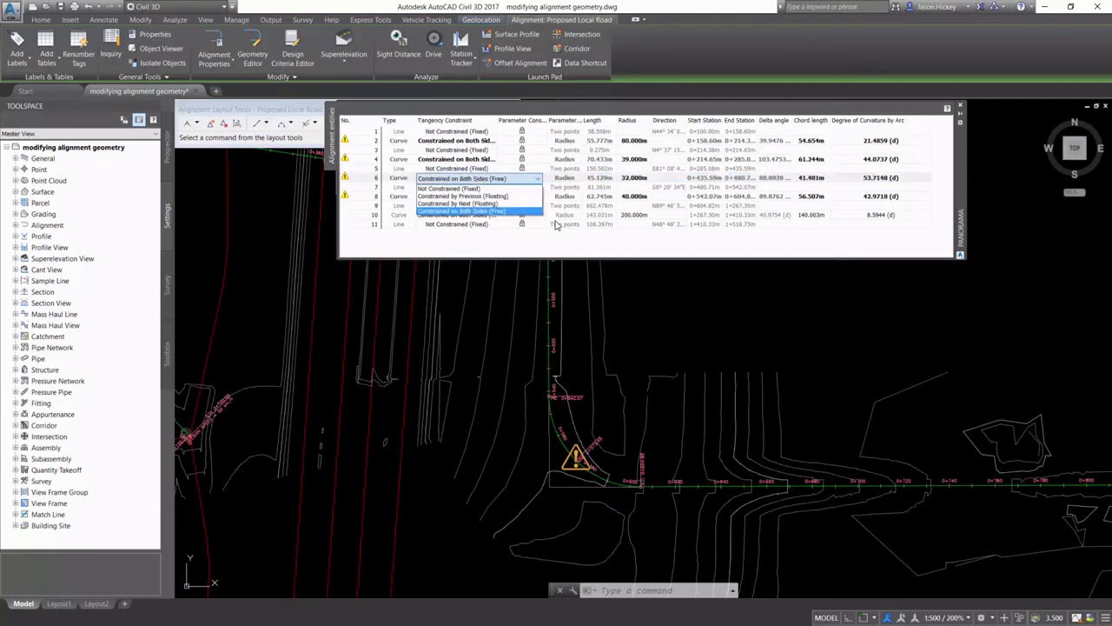
click(369, 159)
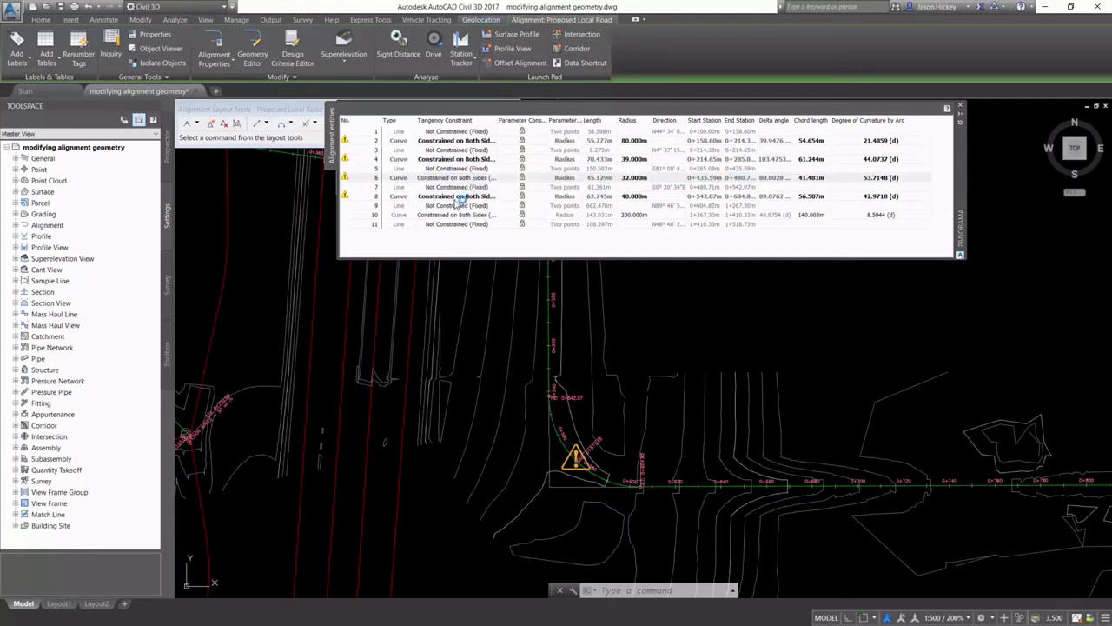
click(363, 196)
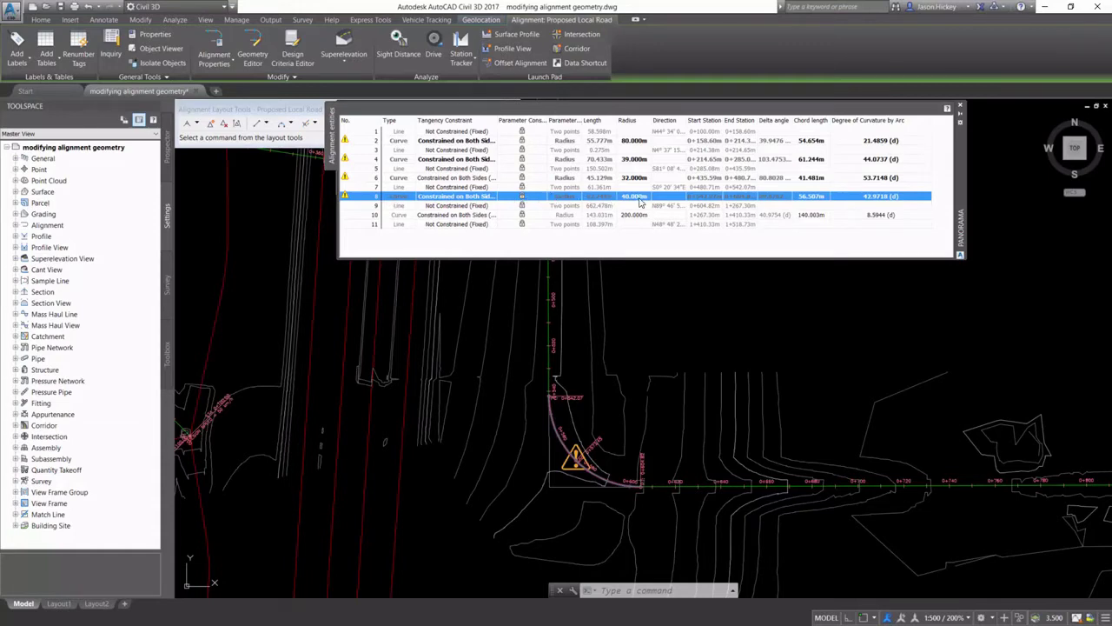
click(473, 198)
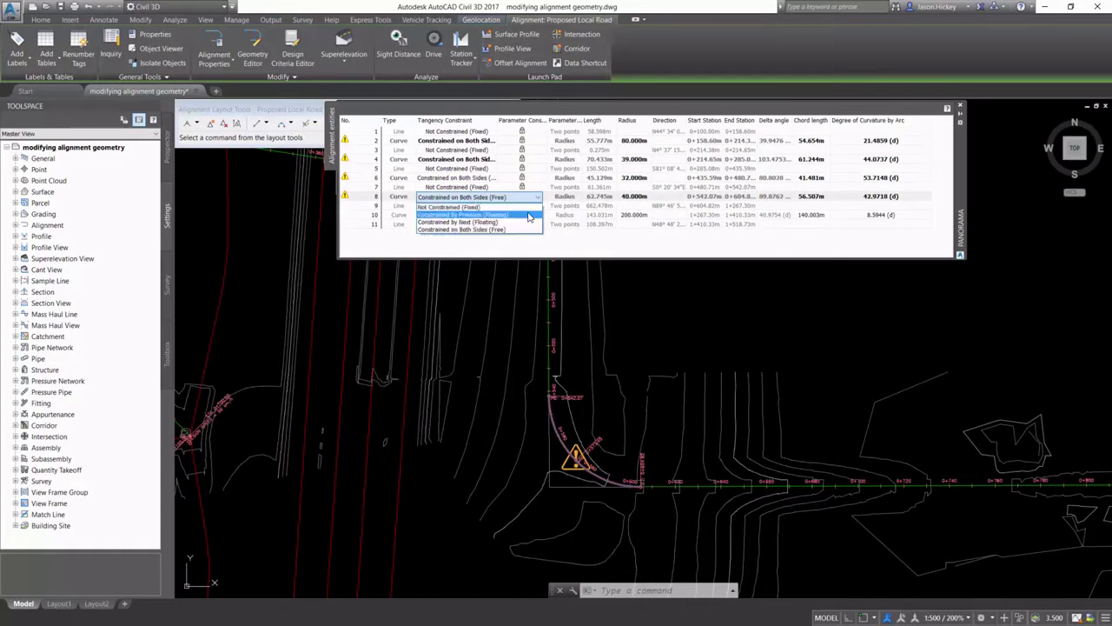
click(525, 223)
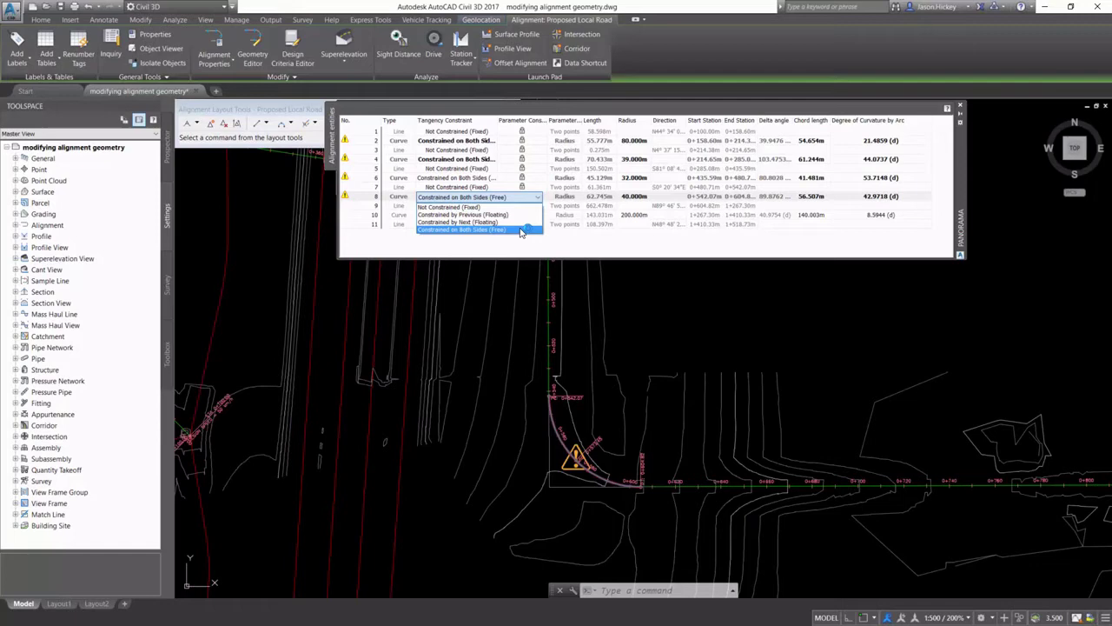
click(521, 230)
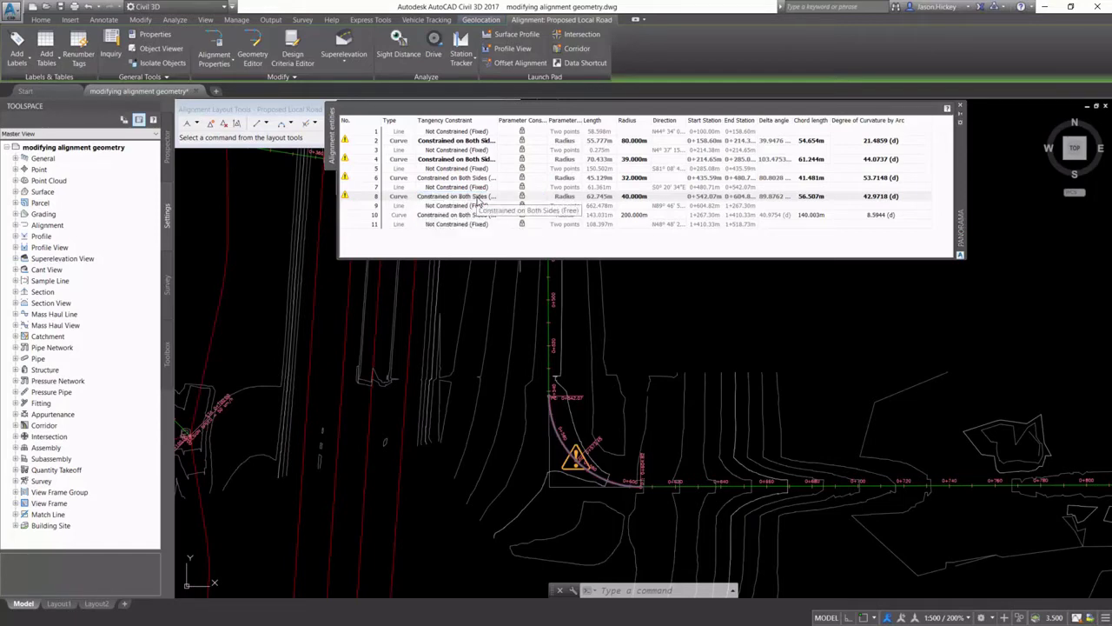
click(522, 199)
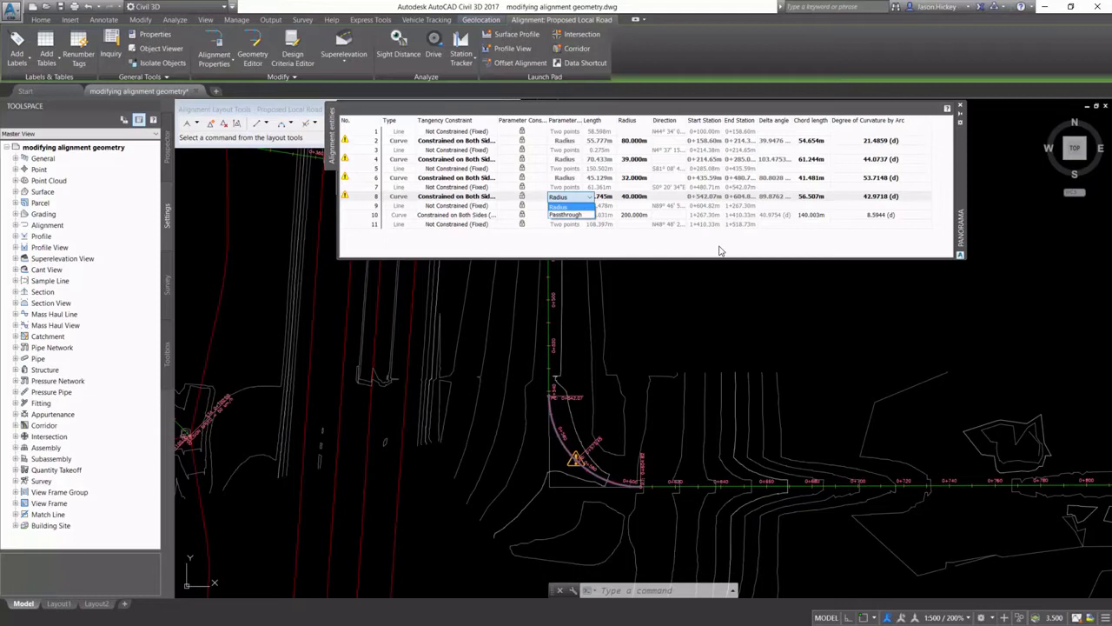
Set curve 8's radius to 100 m after the 110 m attempt fails
click(641, 196)
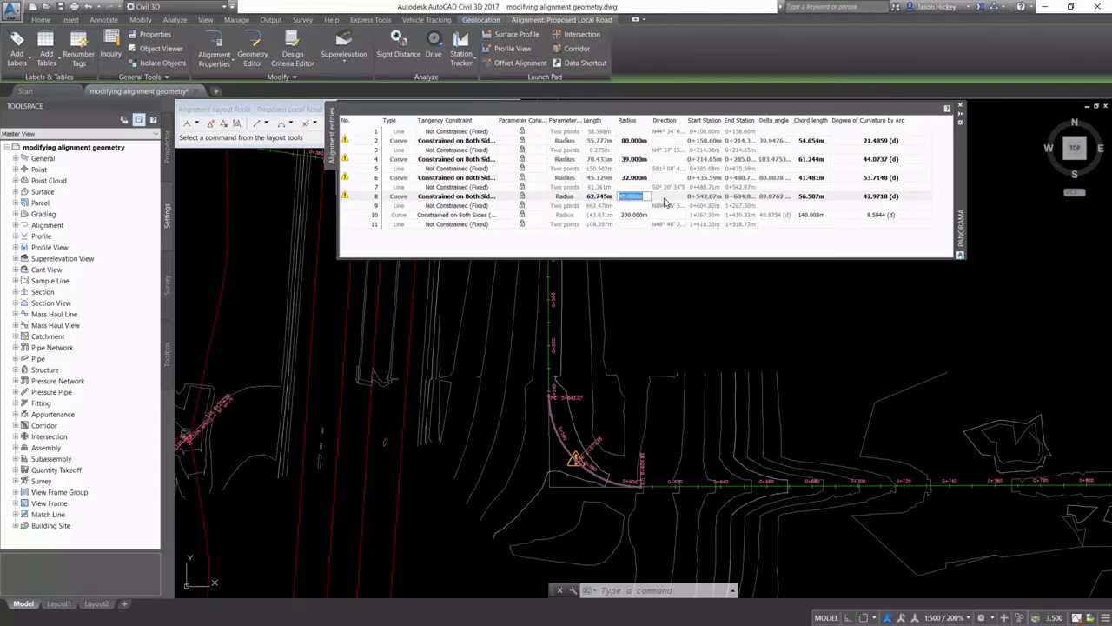
text(110)
key(Return)
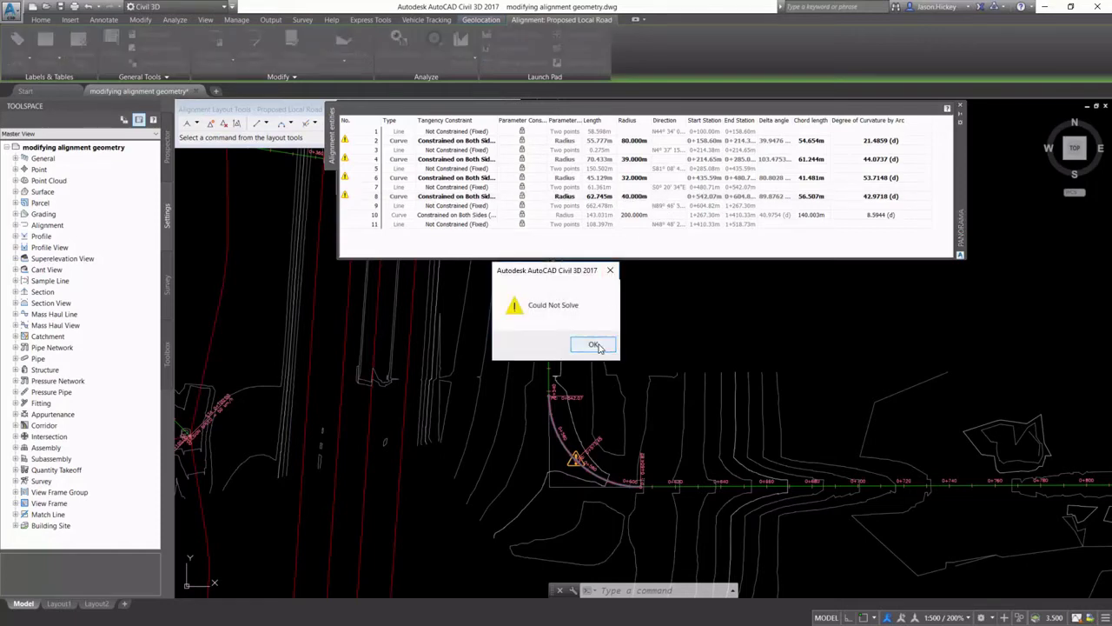
key(Return)
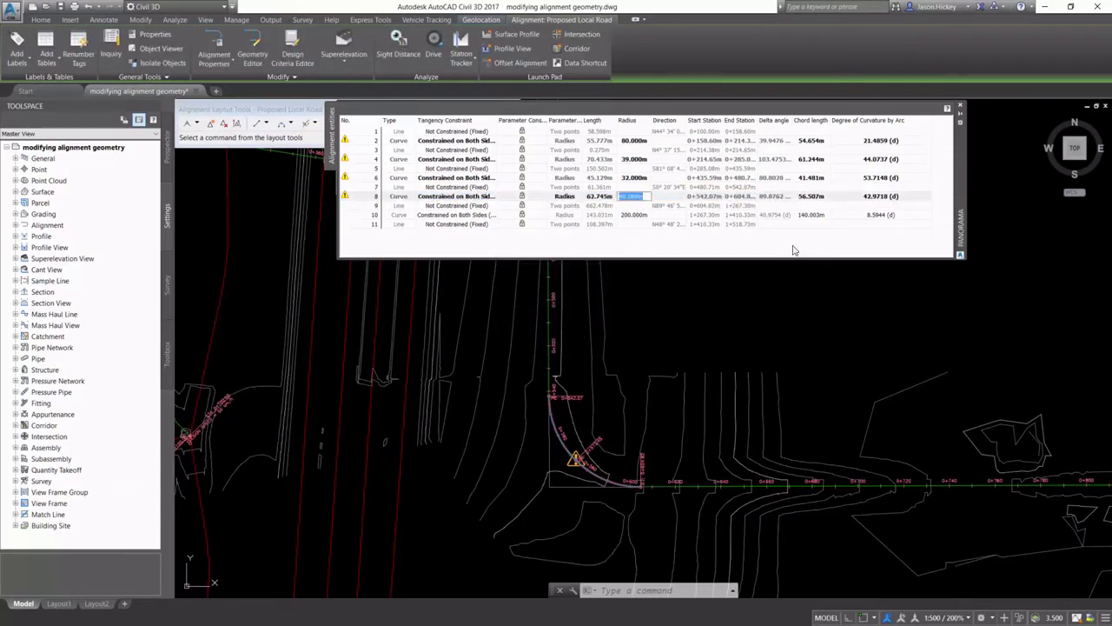
text(100)
key(Return)
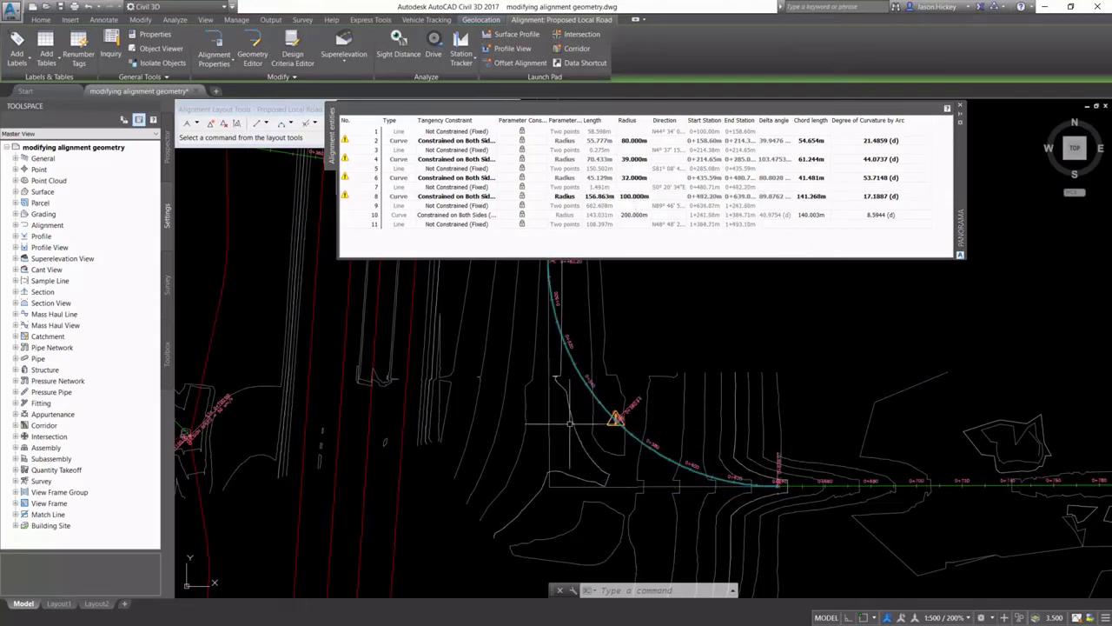
scroll(569, 423, down, 3)
scroll(573, 324, up, 5)
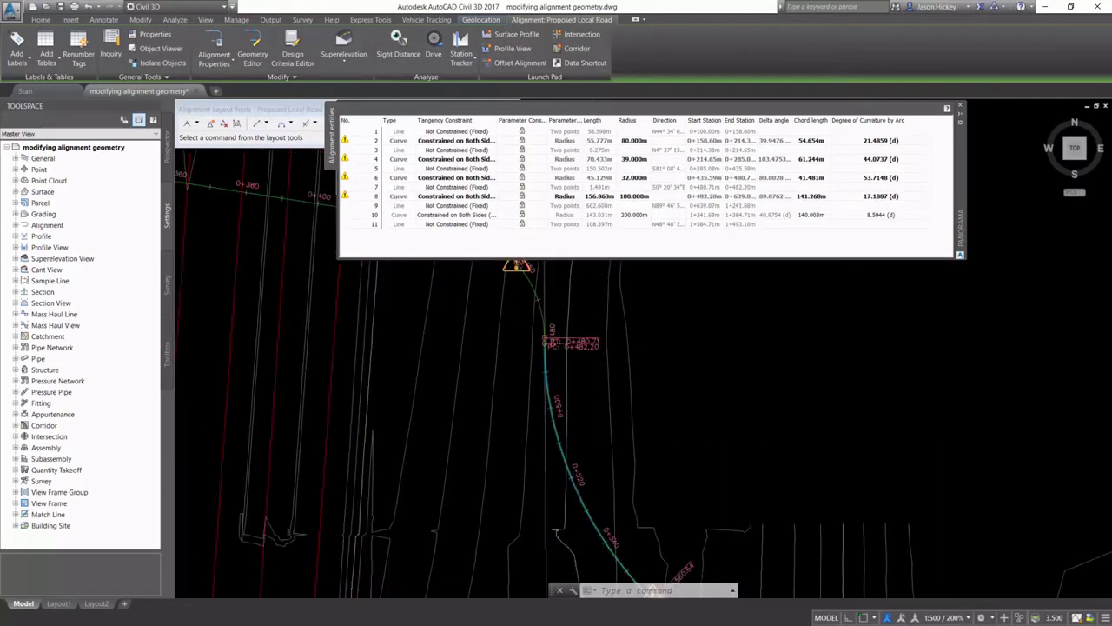
scroll(563, 318, up, 4)
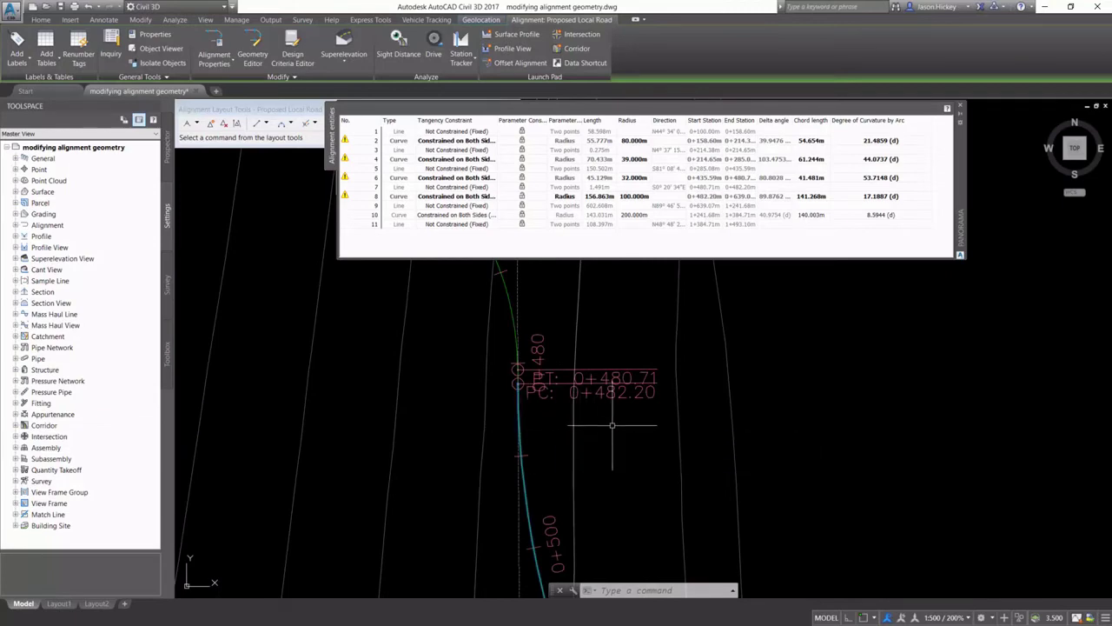
scroll(537, 343, down, 2)
scroll(541, 332, down, 2)
scroll(540, 332, down, 2)
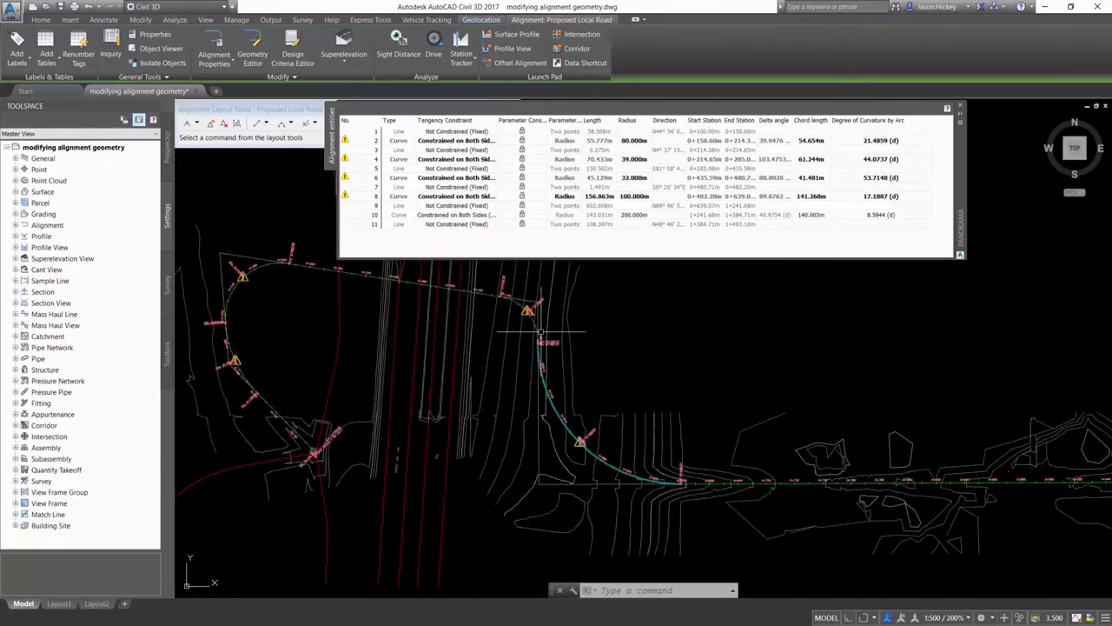
scroll(552, 326, down, 2)
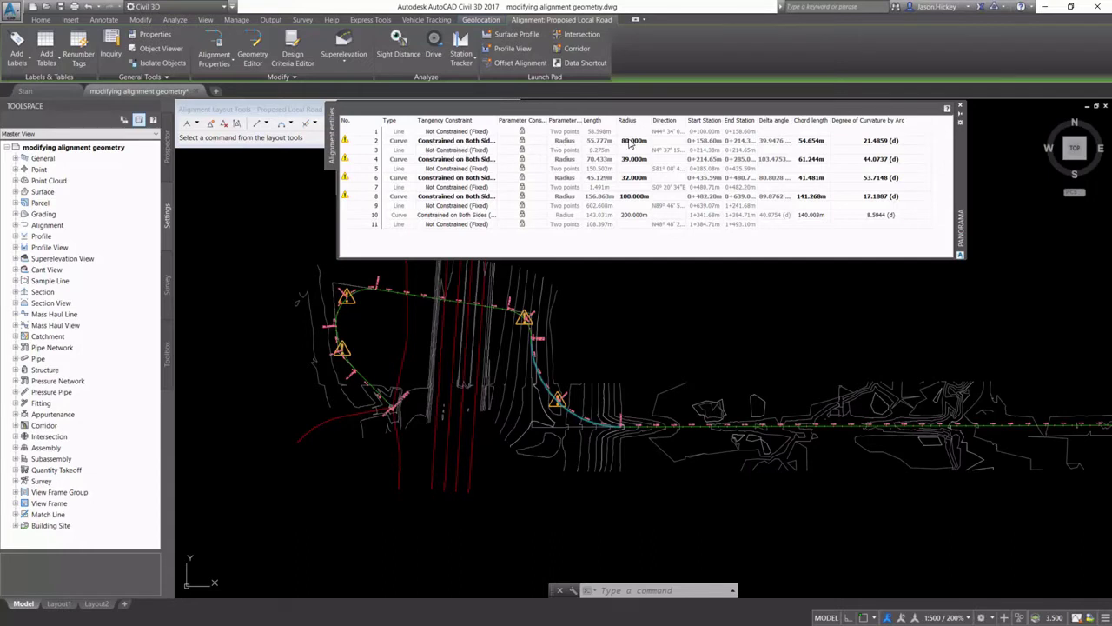
Try changing curve 2's radius to 100 m and dismiss the resulting error
click(634, 142)
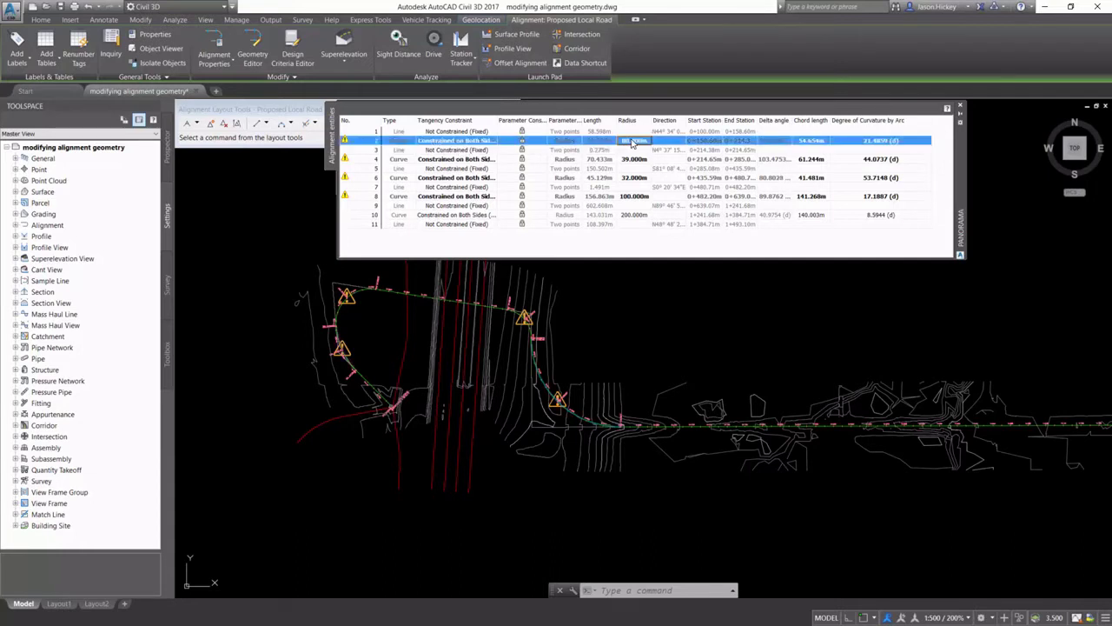
click(635, 141)
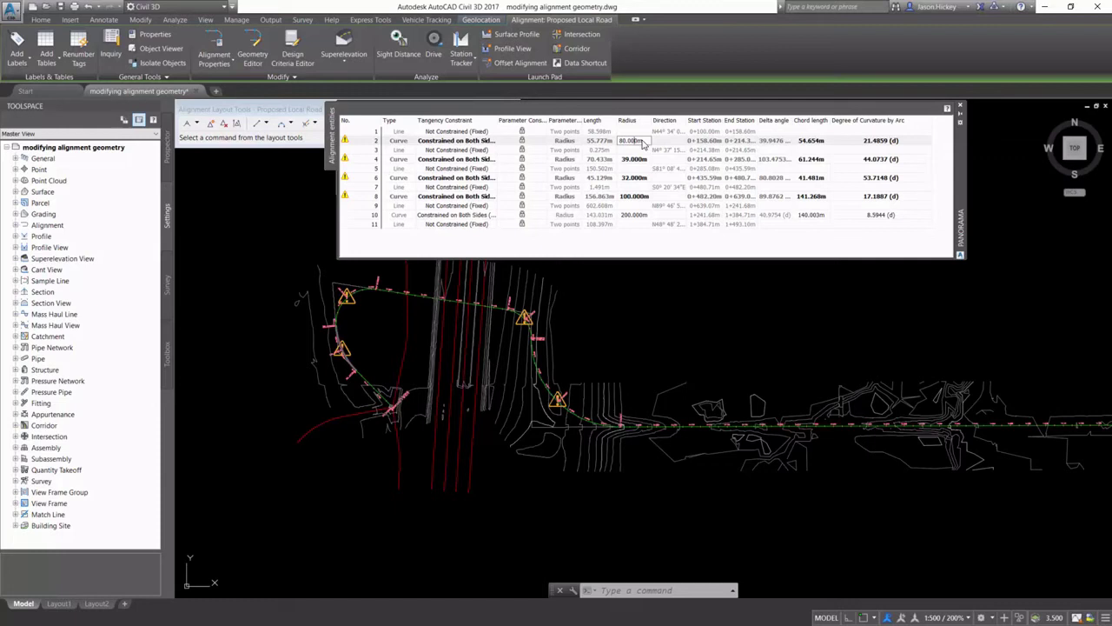
double_click(643, 145)
text(100)
key(Return)
click(592, 345)
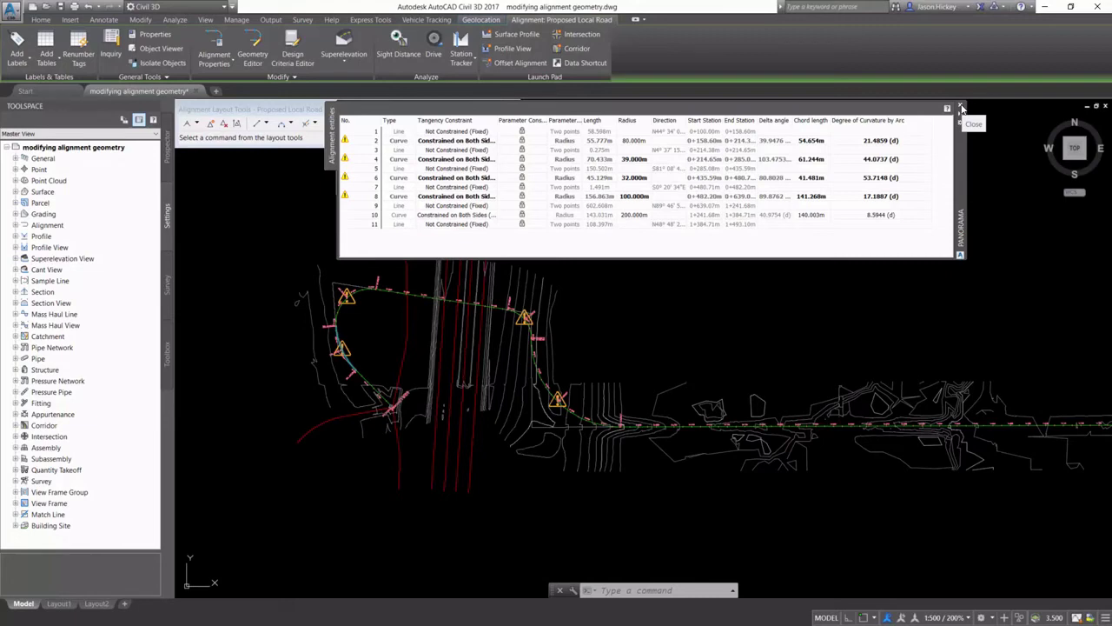
Close the alignment entity table and zoom to the eastern straight stretch
click(961, 108)
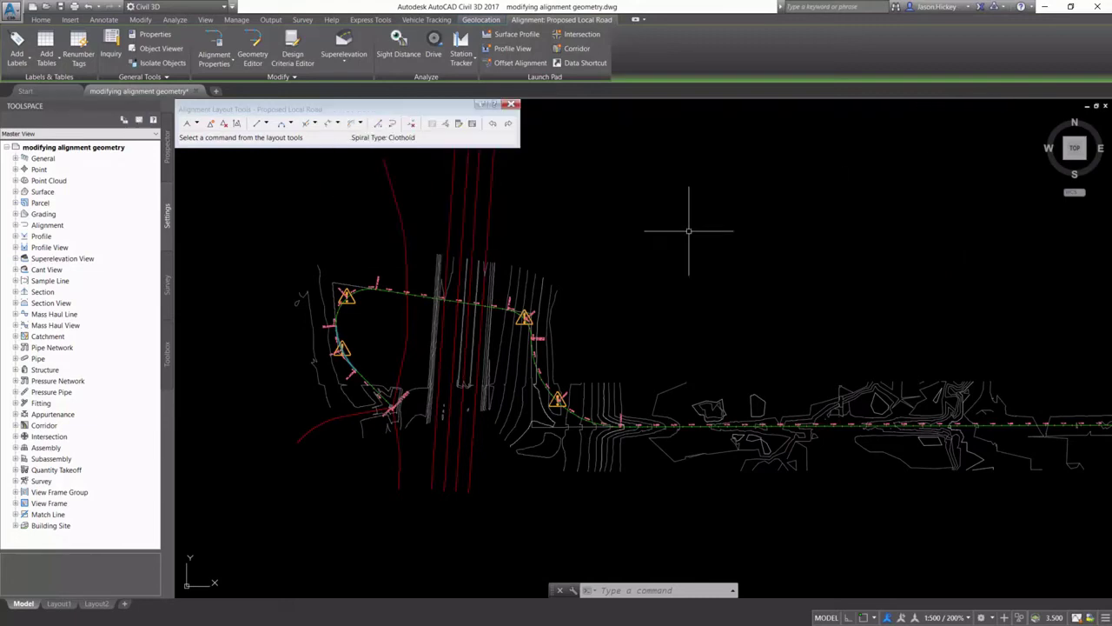
scroll(382, 239, down, 2)
scroll(469, 269, down, 2)
scroll(565, 305, up, 2)
scroll(609, 303, up, 2)
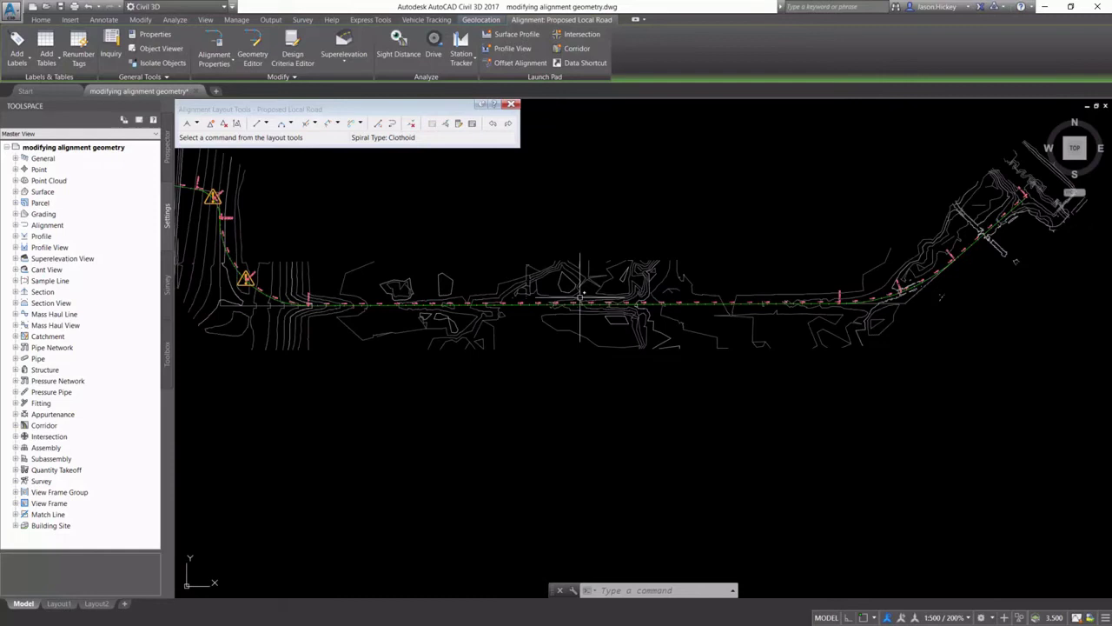
scroll(579, 297, up, 2)
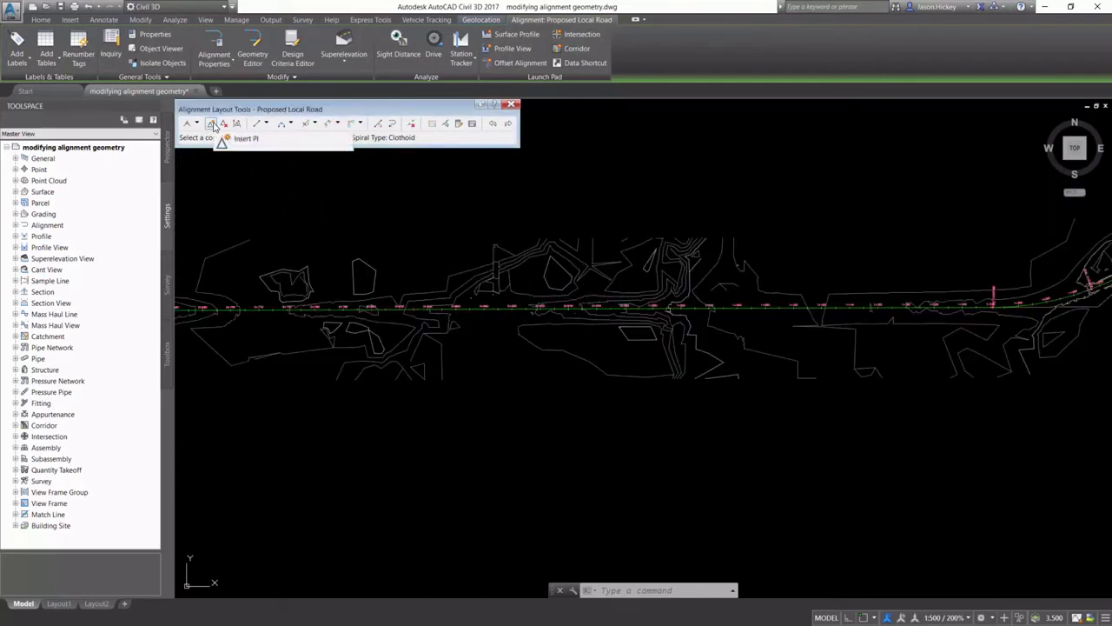
Insert a new PI on the alignment near station 0+905
click(210, 124)
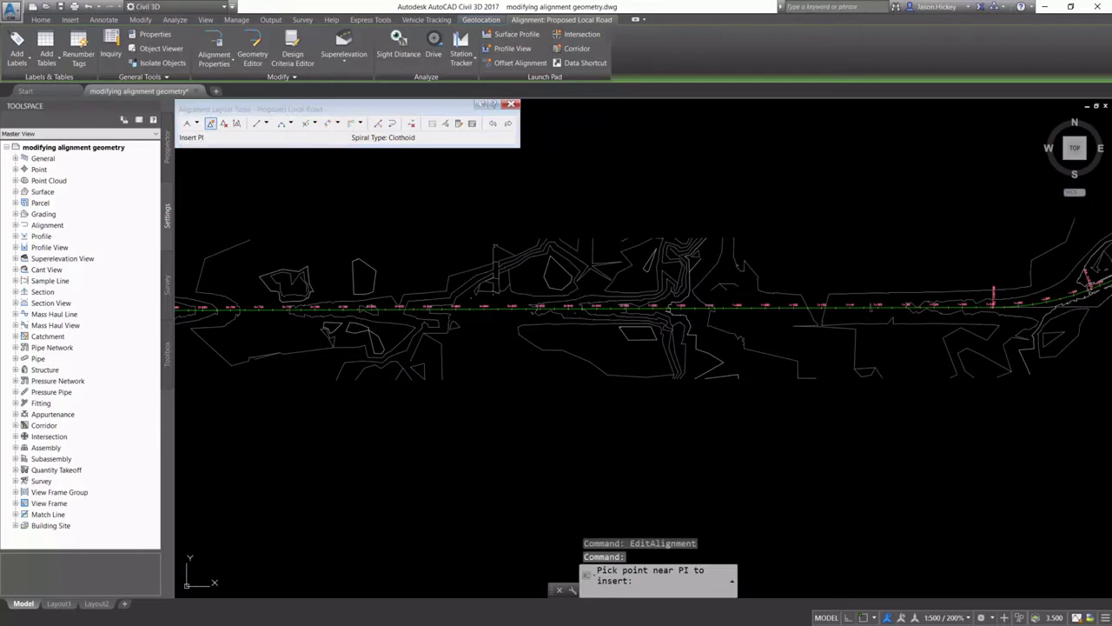
click(573, 254)
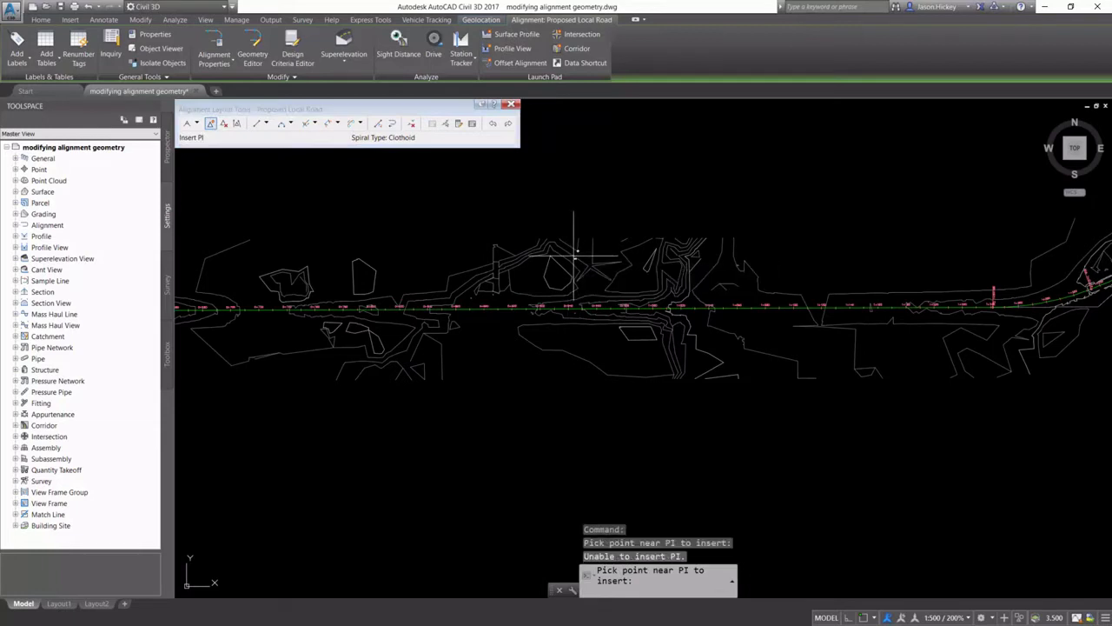
click(525, 305)
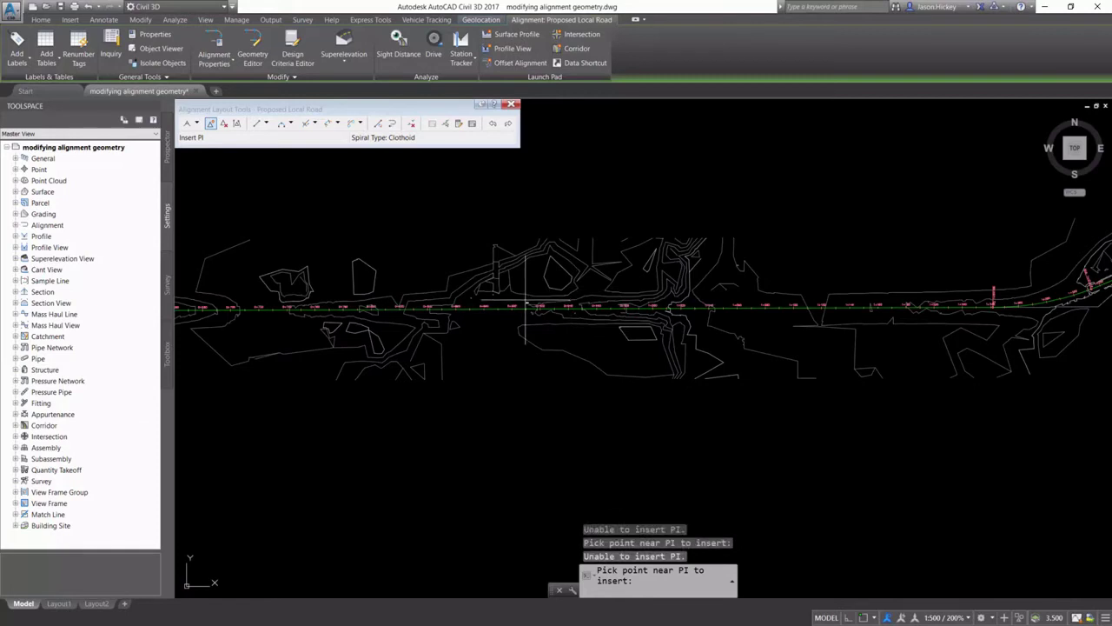
scroll(525, 313, up, 2)
click(518, 311)
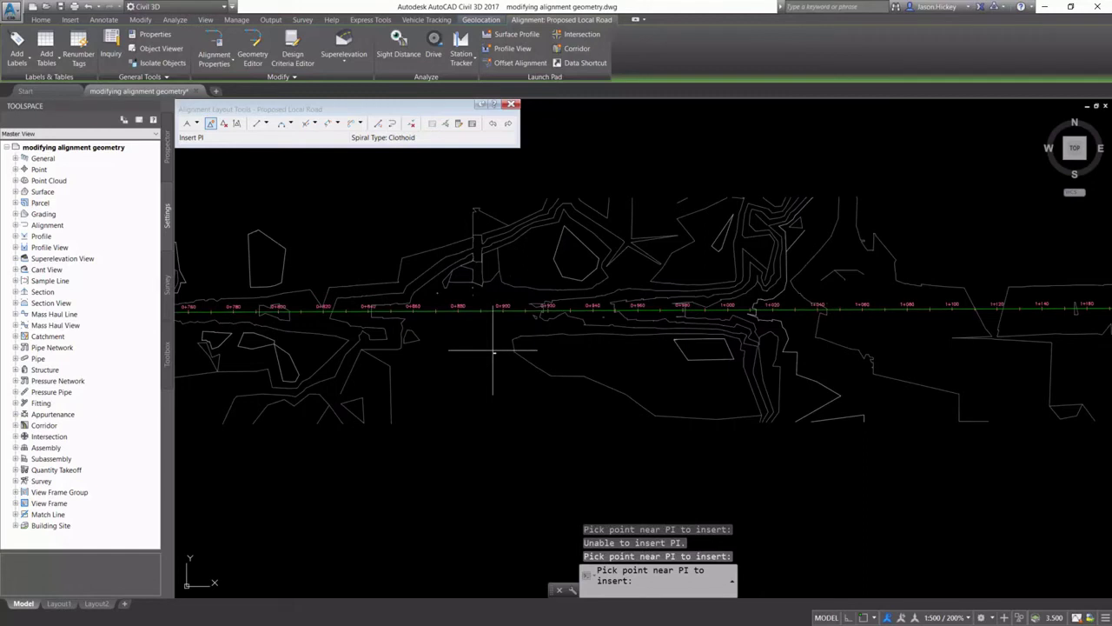
scroll(492, 351, up, 2)
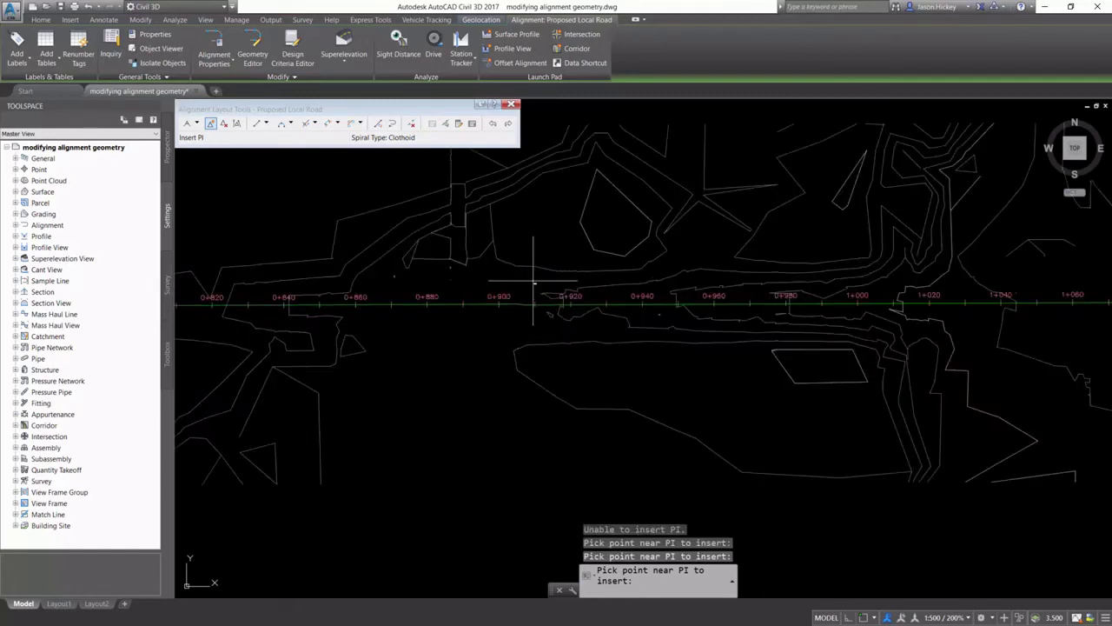
click(530, 302)
key(Return)
Delete the extra PI at station 0+905.26
scroll(542, 319, up, 2)
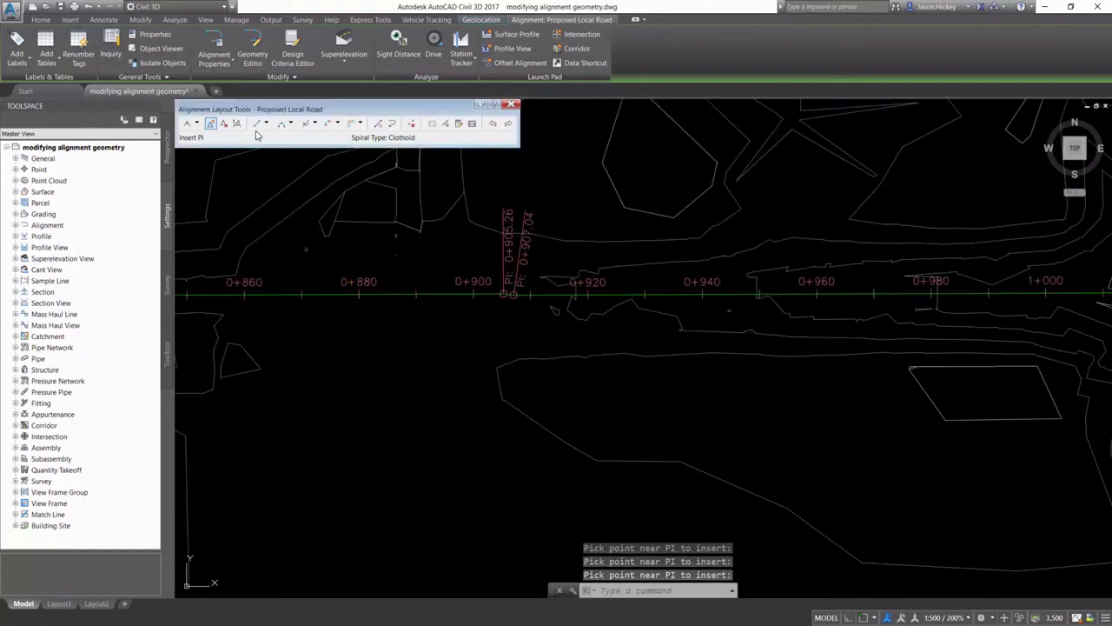
click(224, 123)
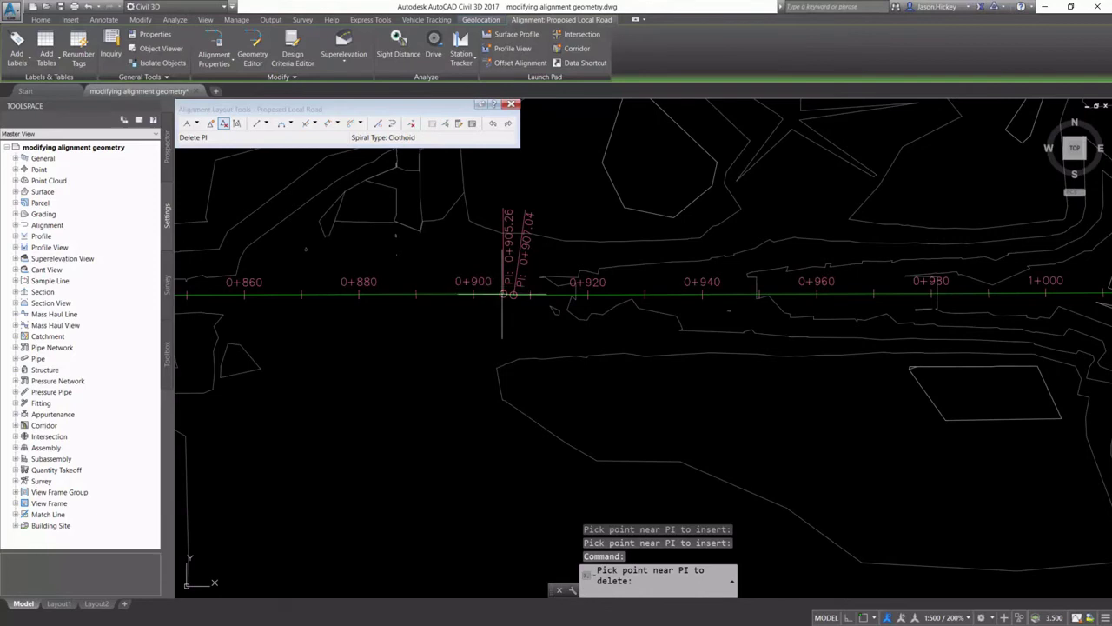
click(502, 294)
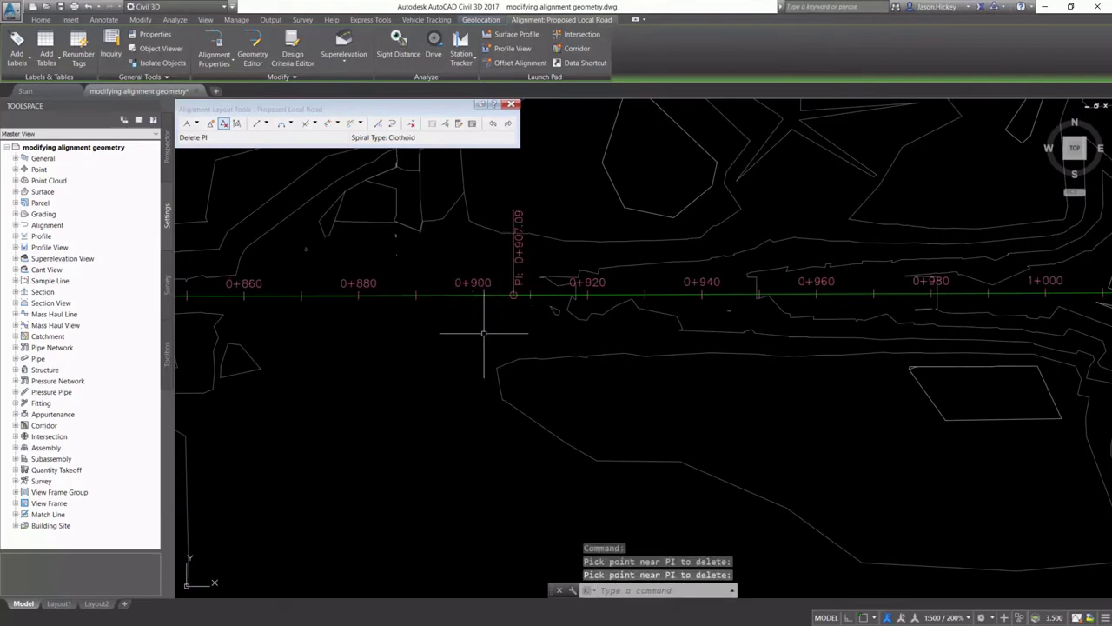
Grip-move the remaining PI near station 0+900 to a slightly different position, then show the curve types
key(Return)
click(514, 295)
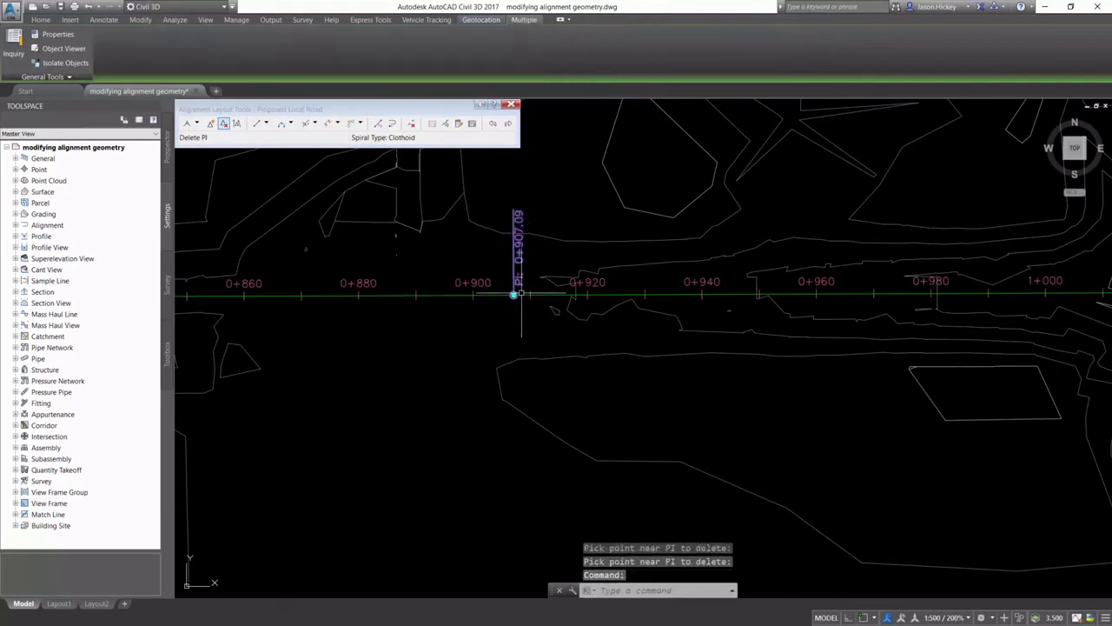
click(514, 296)
scroll(513, 293, down, 4)
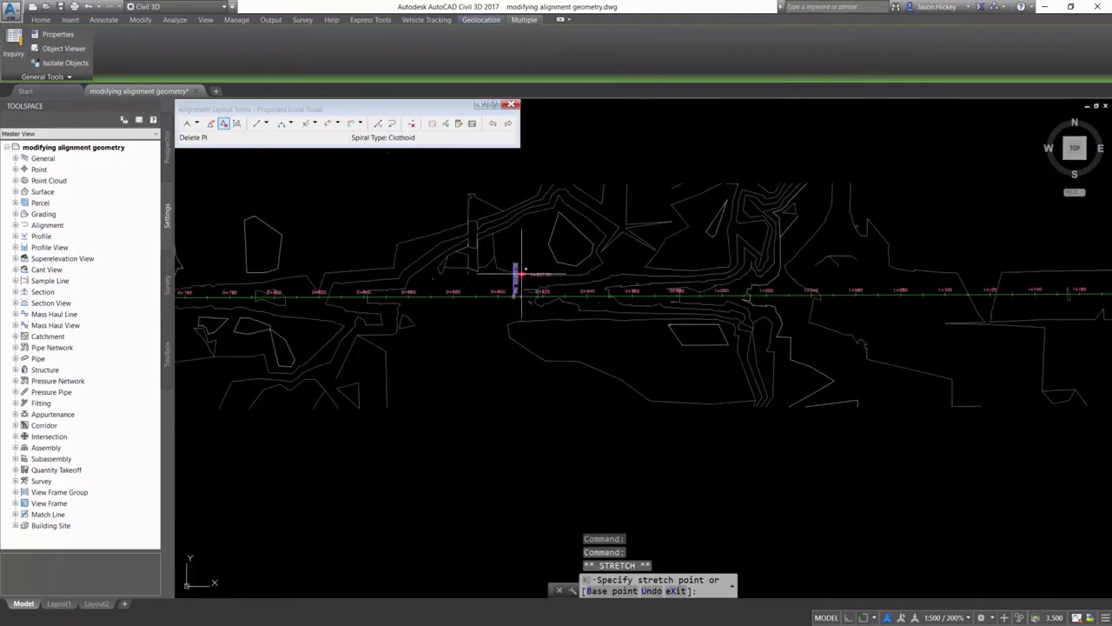
key(Escape)
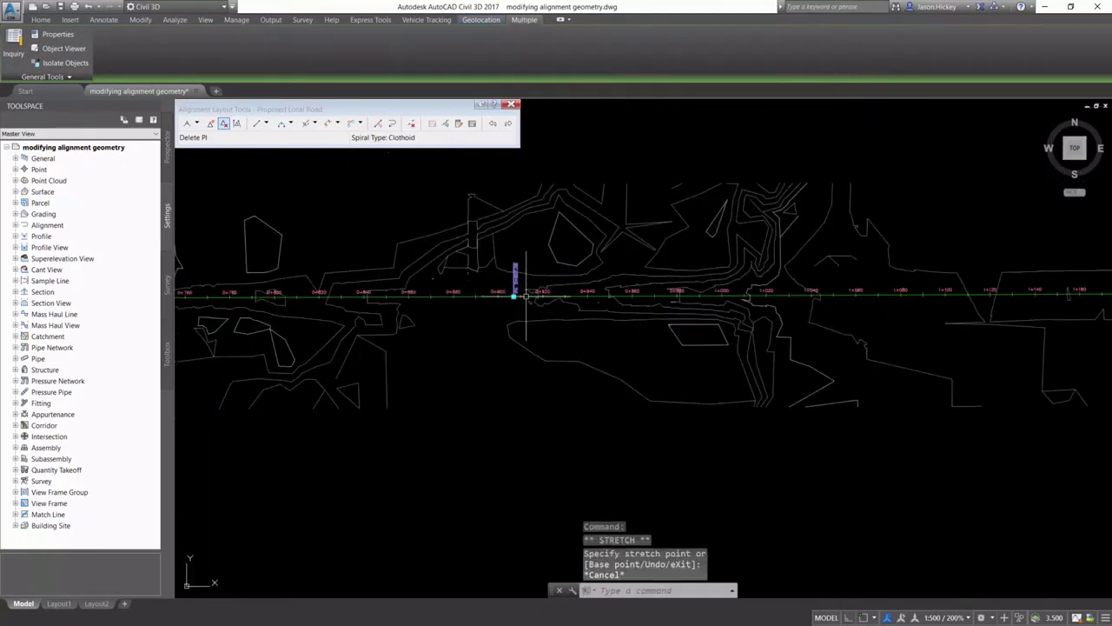
key(Escape)
key(Escape)
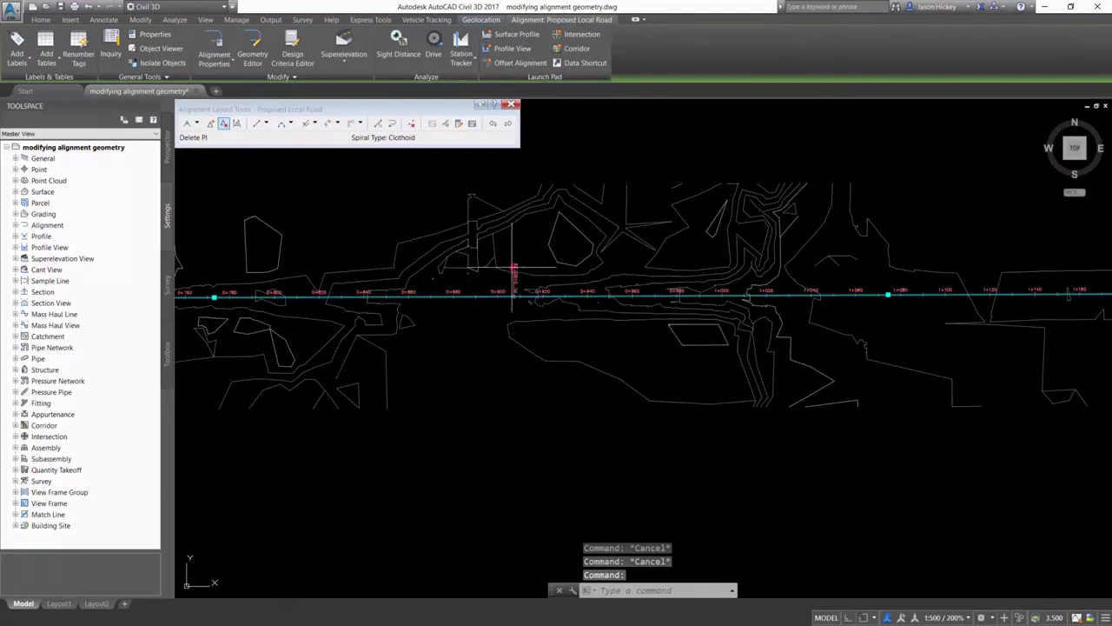
click(507, 285)
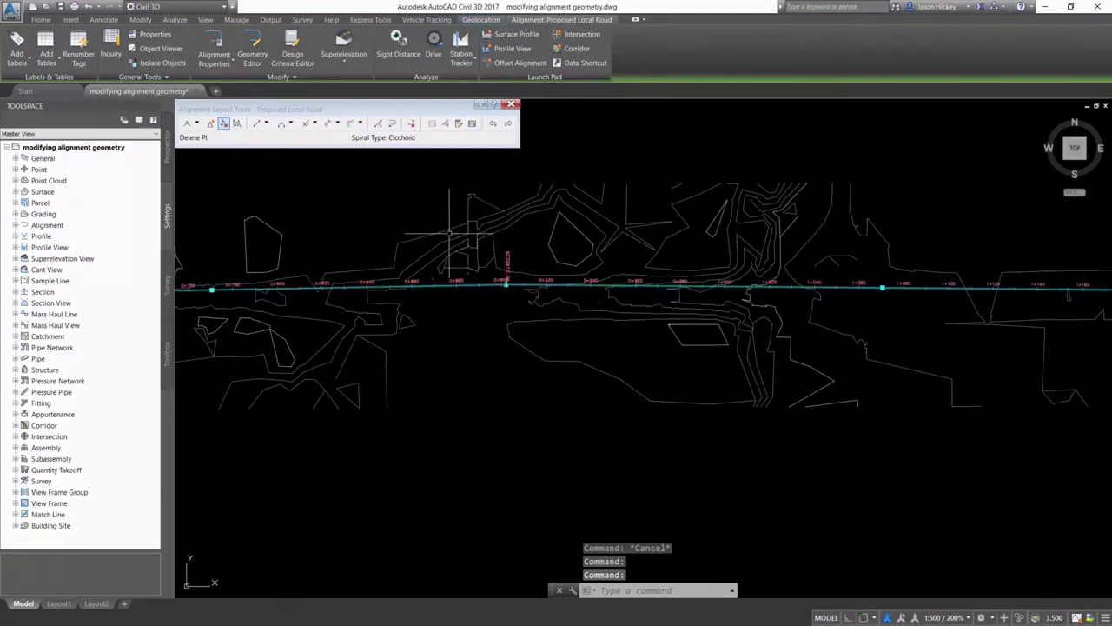
click(292, 124)
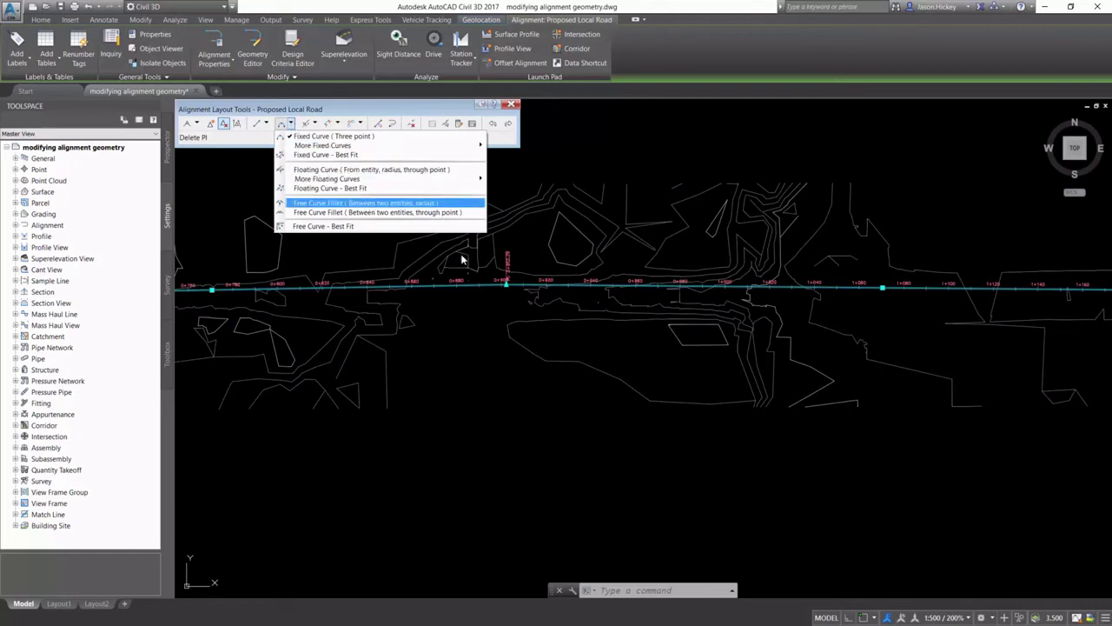
Fillet the two tangents near 0+900 with a 110 m free curve under 180 degrees
click(461, 203)
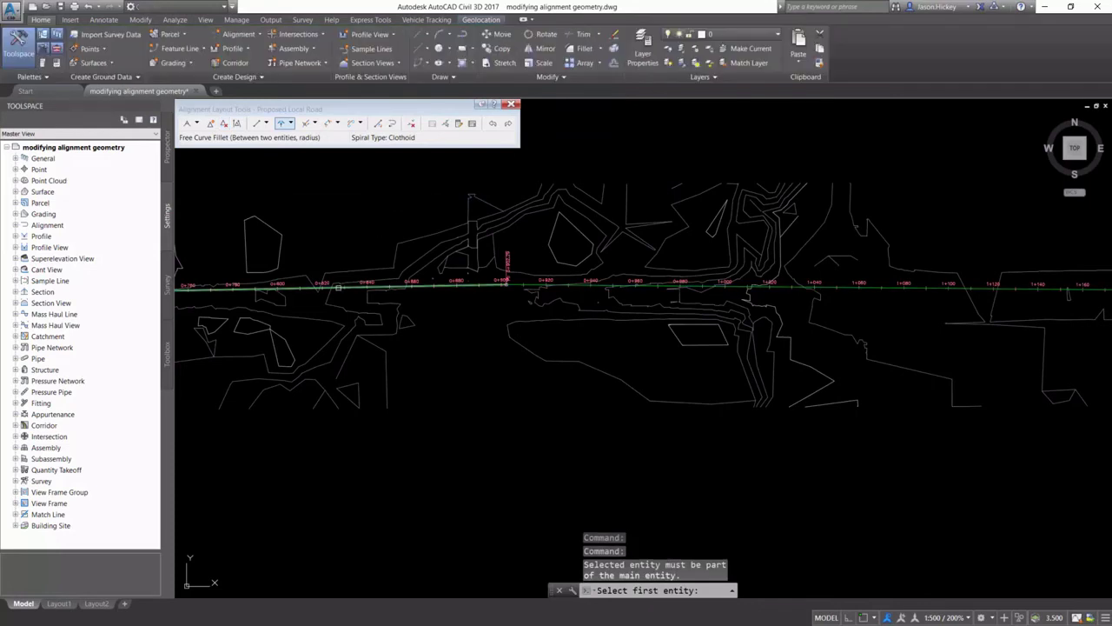
click(339, 287)
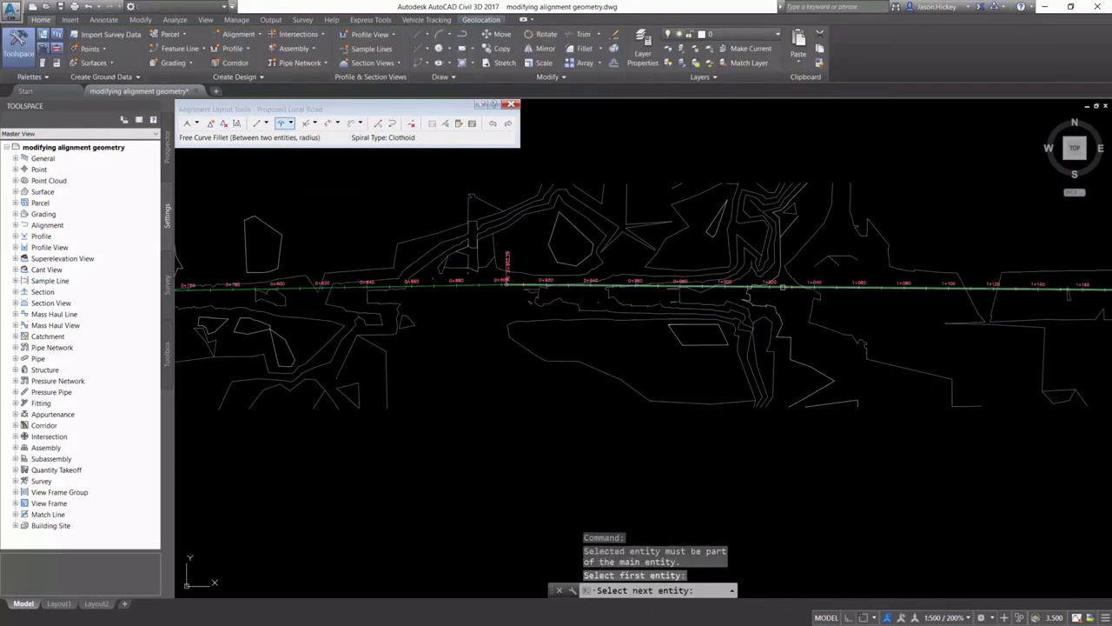
click(783, 286)
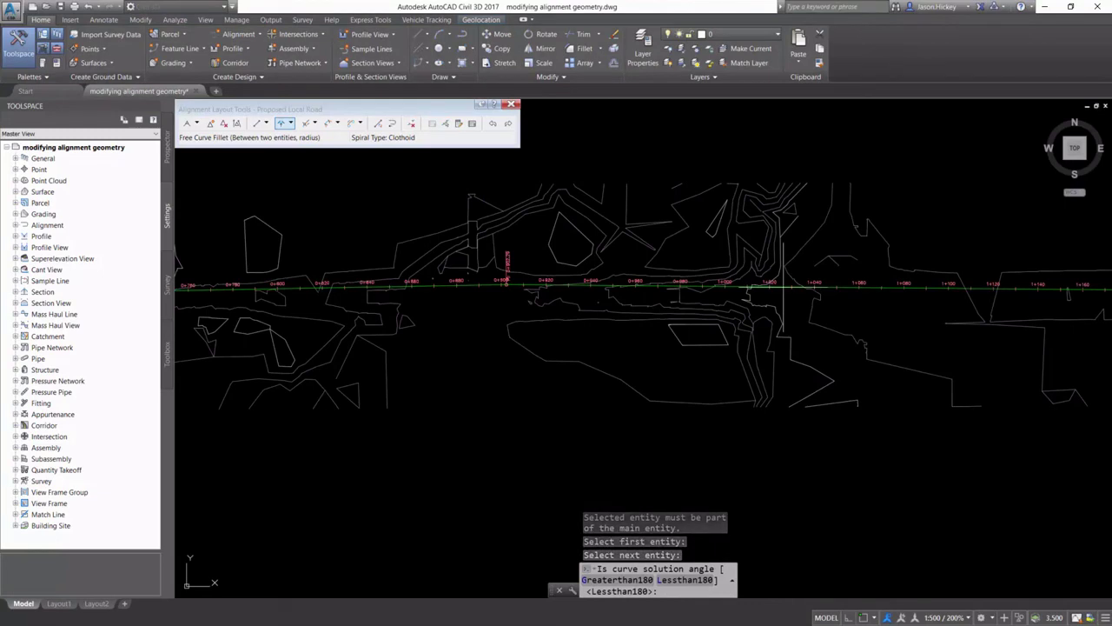
key(Return)
text(110)
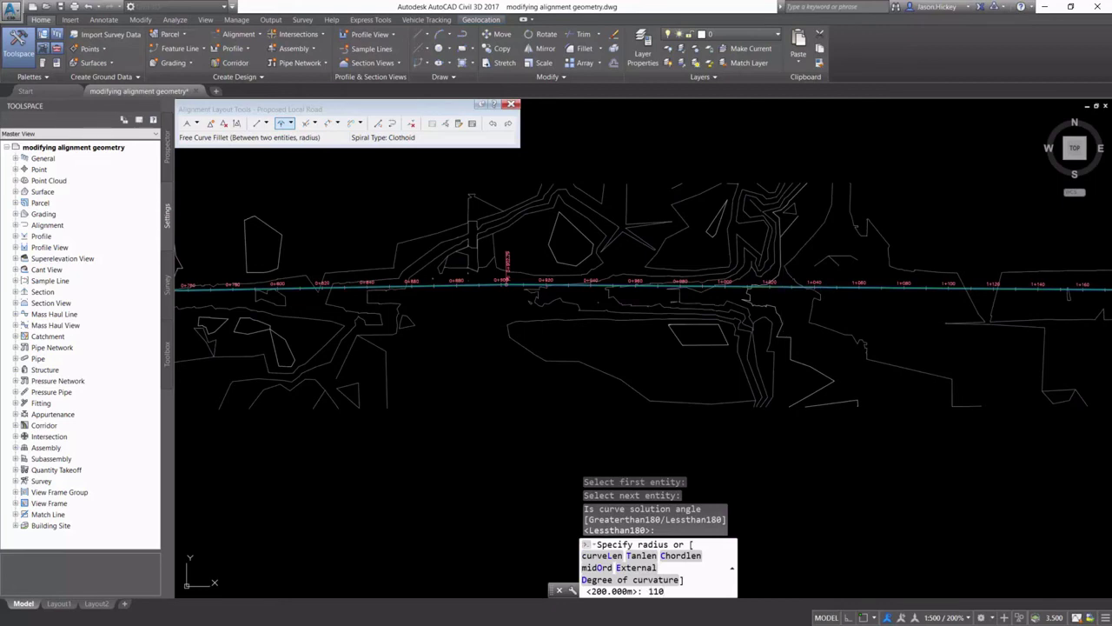
text(10)
key(Return)
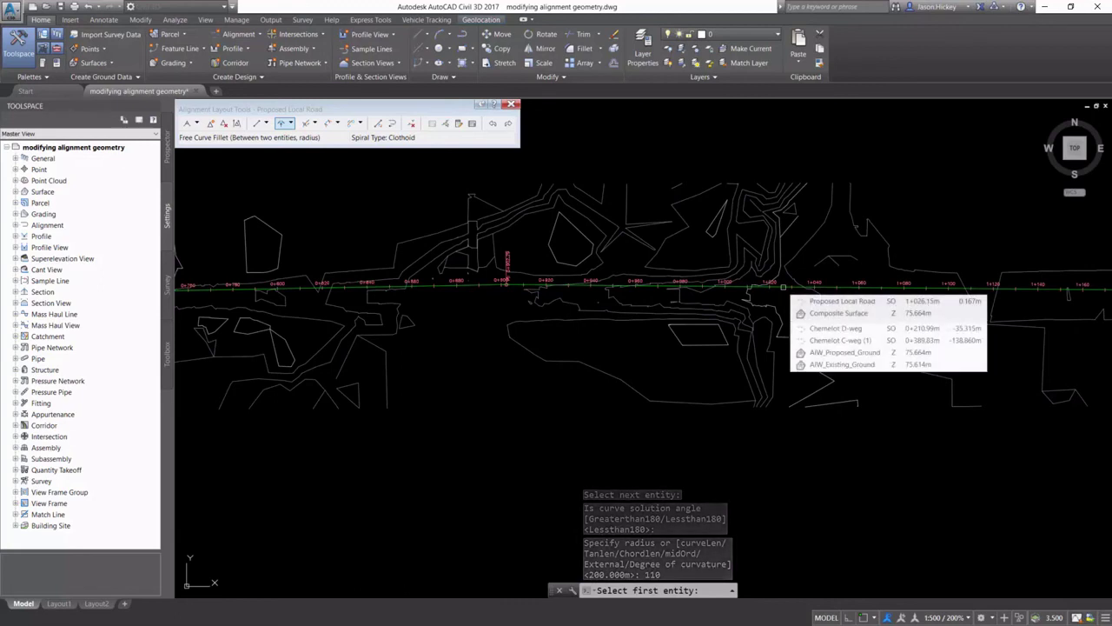
key(Return)
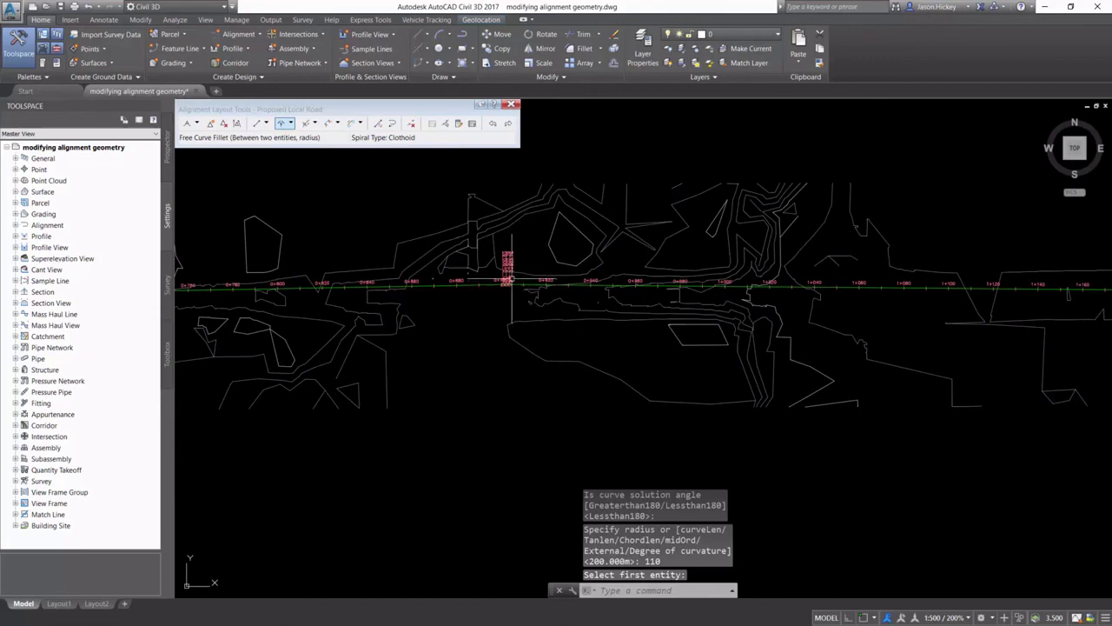
Zoom in to check the fillet labels (0+900.83 to 0+903.76), then start Insert PI
scroll(498, 275, up, 3)
scroll(498, 274, up, 3)
scroll(458, 280, up, 2)
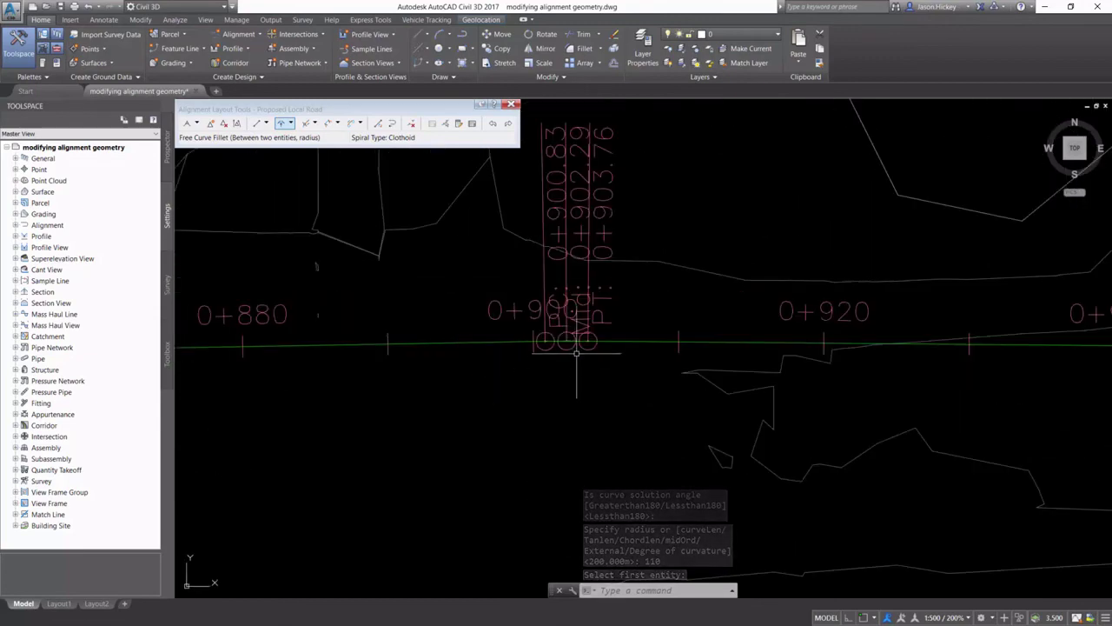
scroll(576, 347, up, 3)
scroll(575, 347, up, 2)
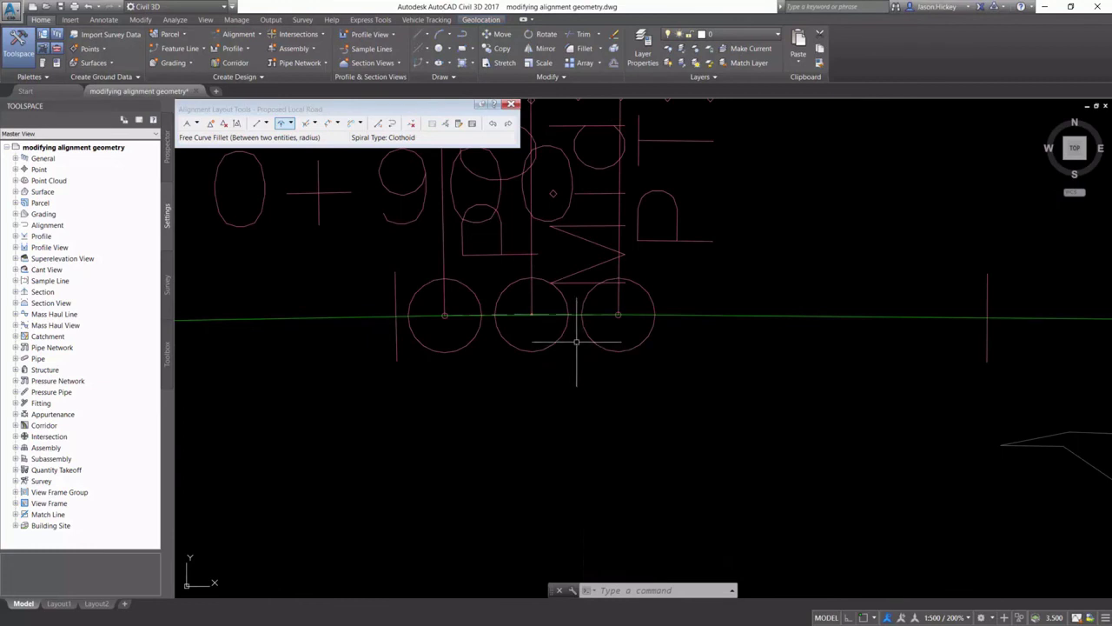
scroll(576, 341, down, 4)
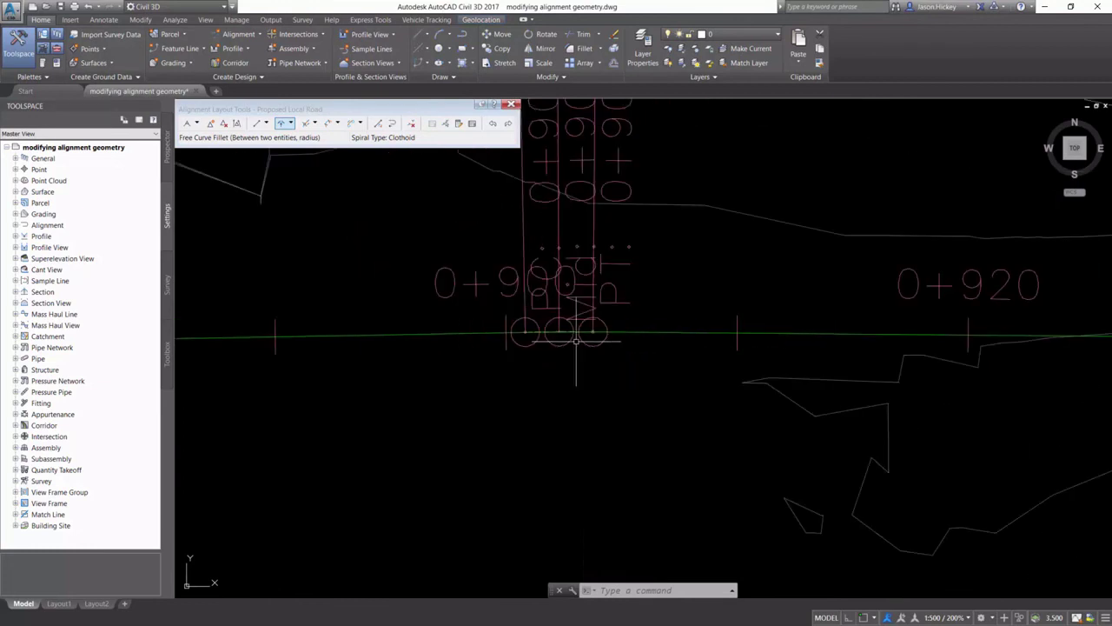
scroll(544, 311, down, 3)
scroll(560, 400, down, 3)
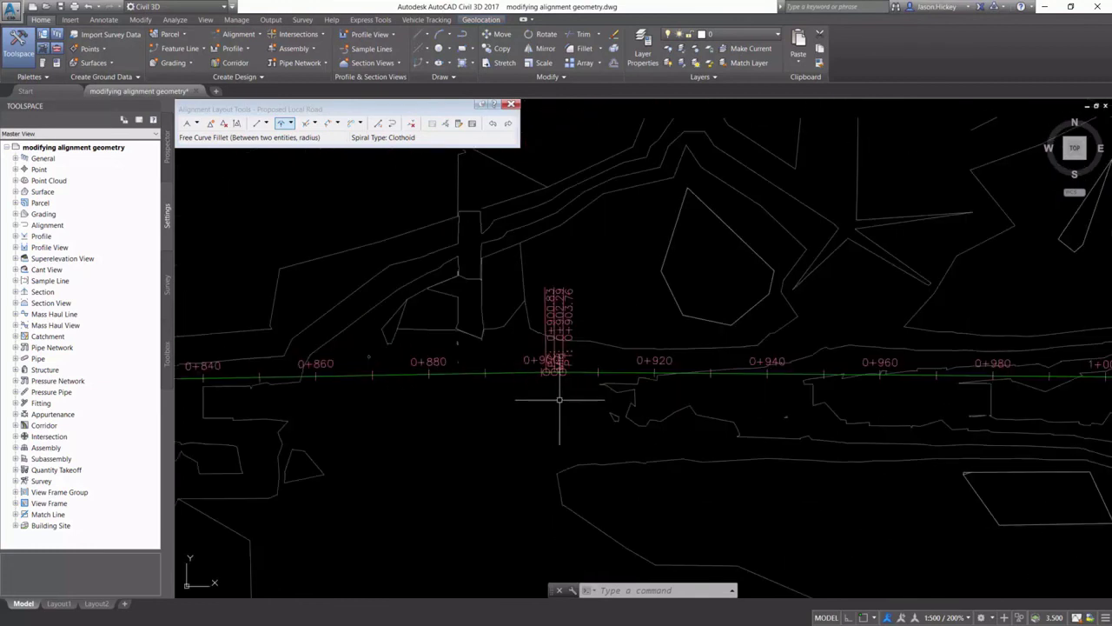
click(210, 123)
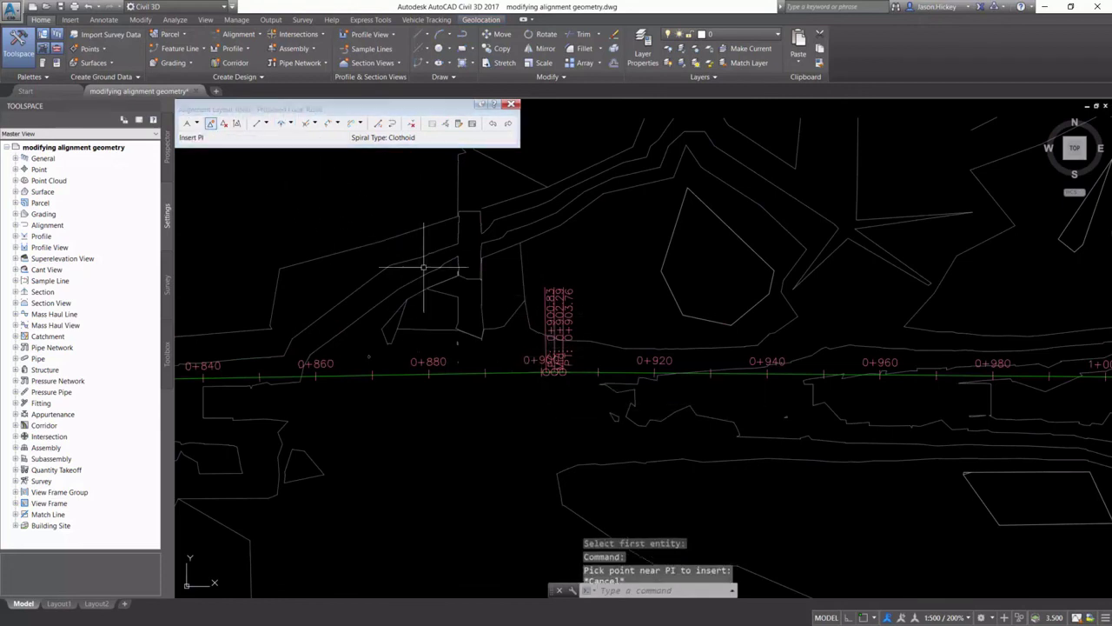
Delete the PI and its curve near station 0+900 with Delete PI, then zoom out
click(223, 123)
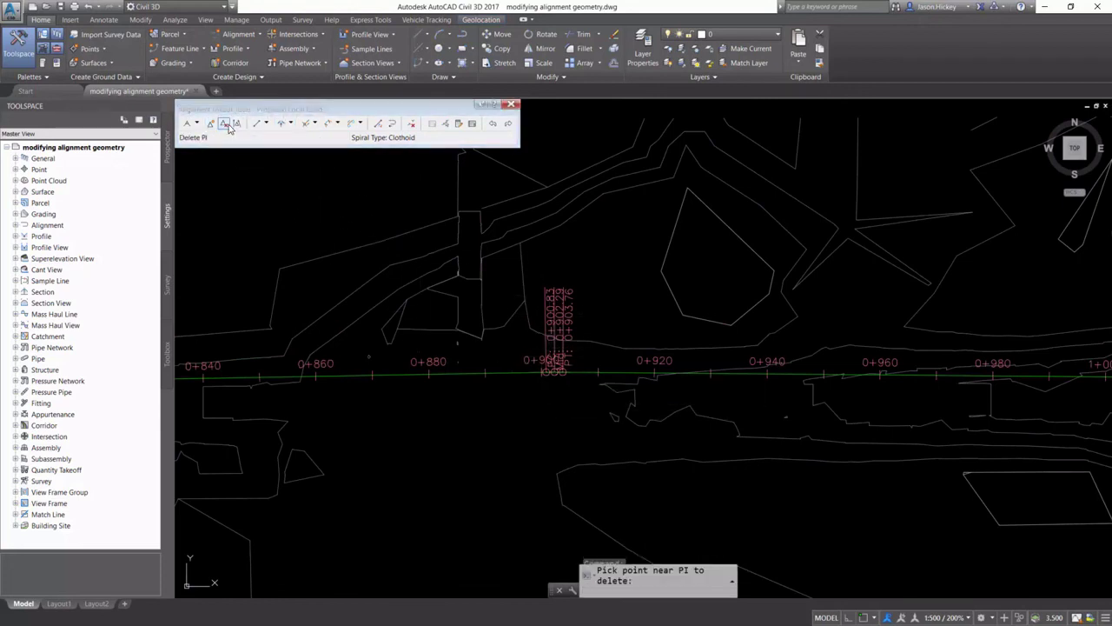
click(555, 376)
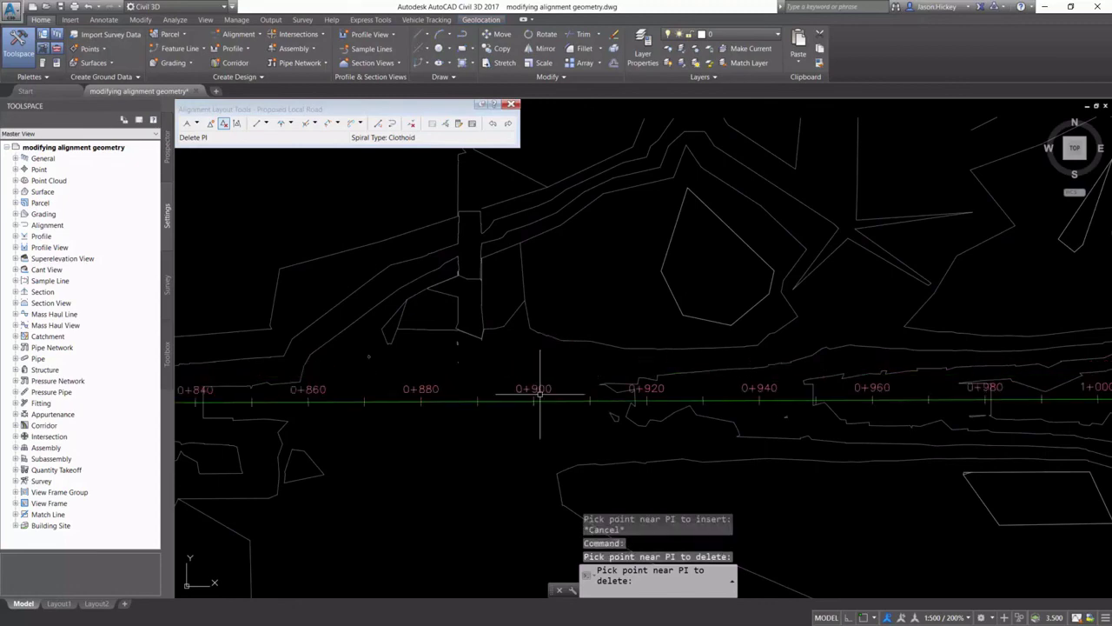
scroll(534, 357, down, 3)
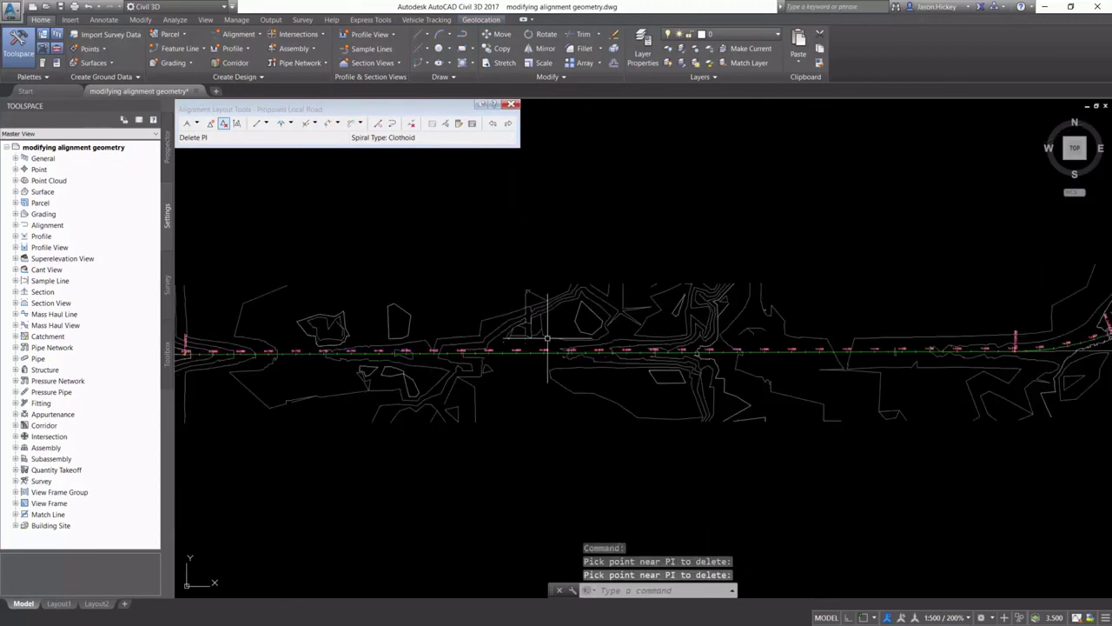
scroll(546, 341, down, 3)
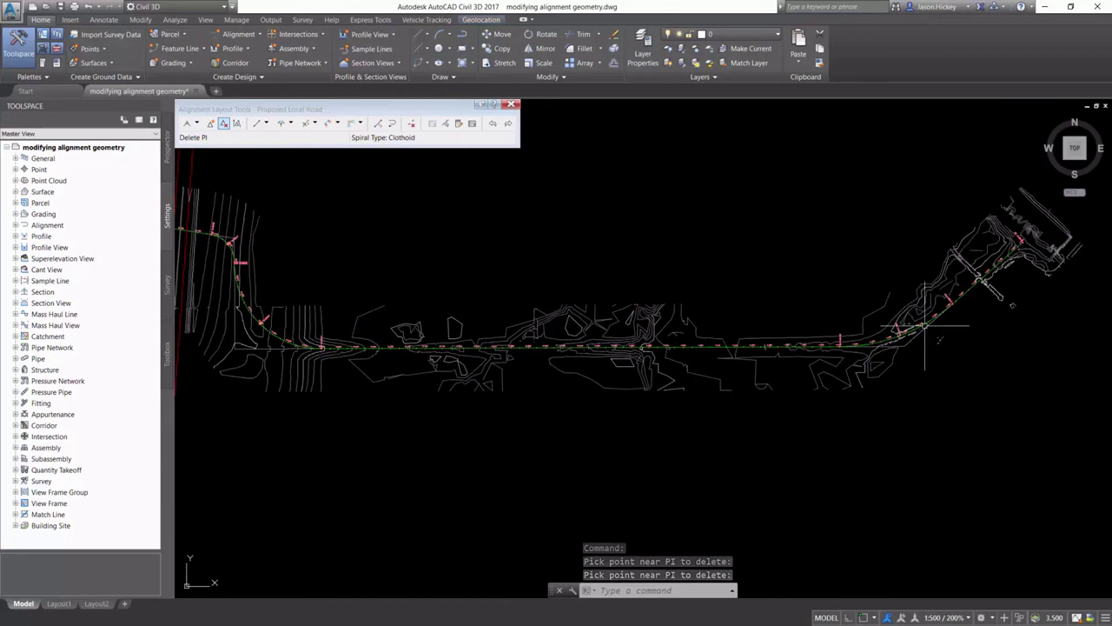